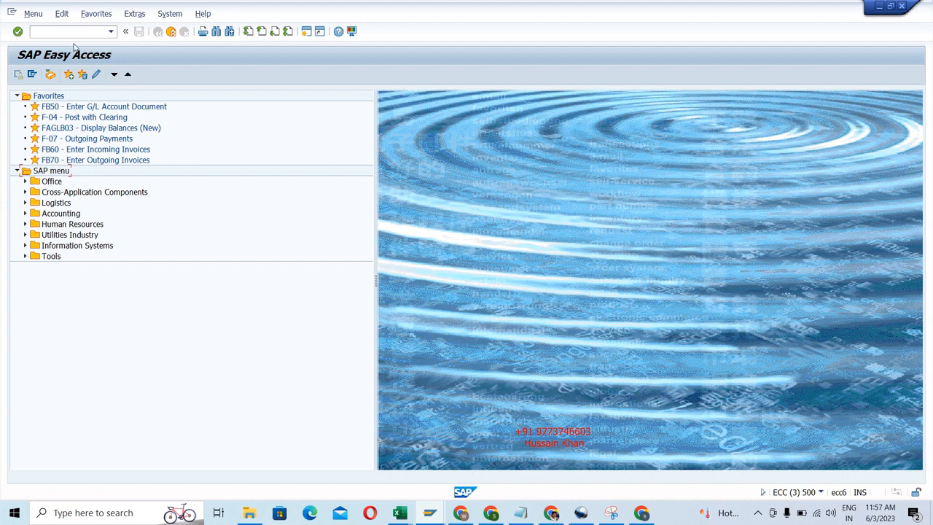
Run transaction SPRO and display the SAP Reference IMG.
click(71, 29)
text(SPRO)
key(Return)
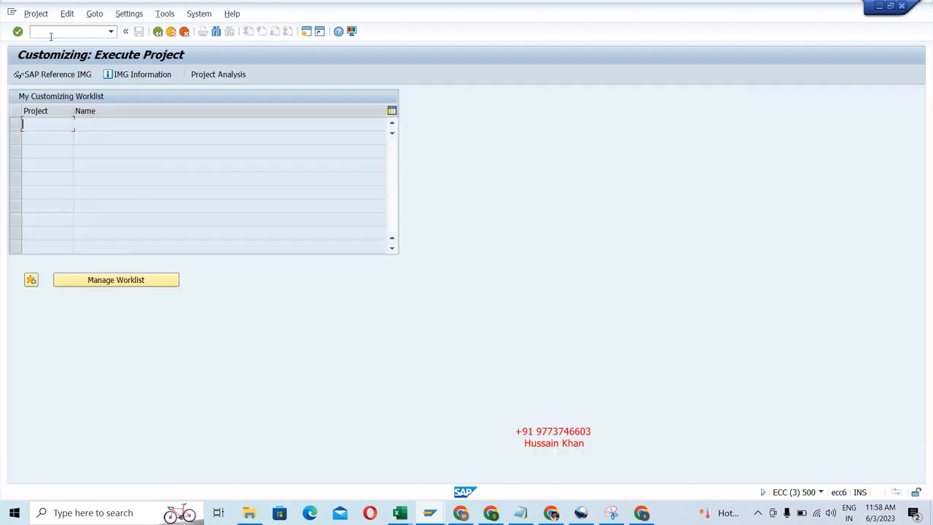
click(59, 72)
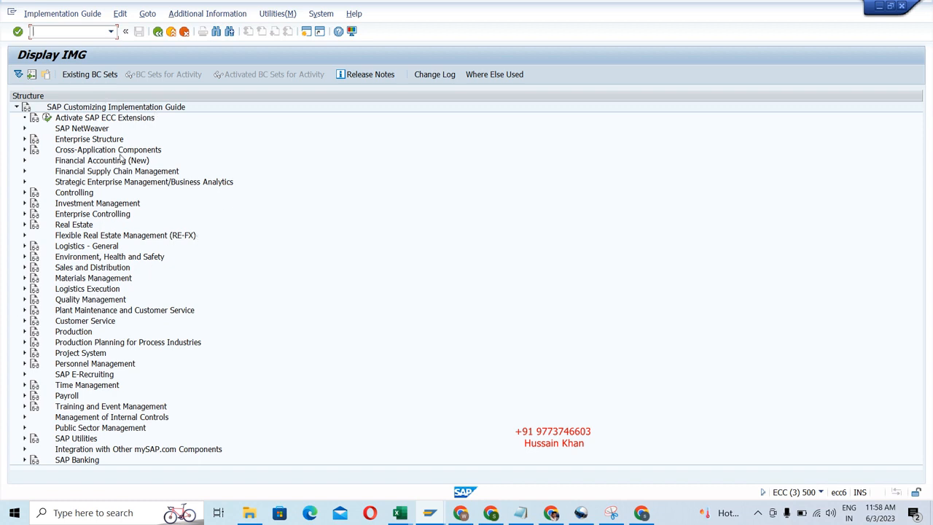
Examine the Organizational Units and Basic Functions nodes under Financial Accounting (New), Contract Accounts Receivable and Payable, and collapse that branch again.
click(25, 161)
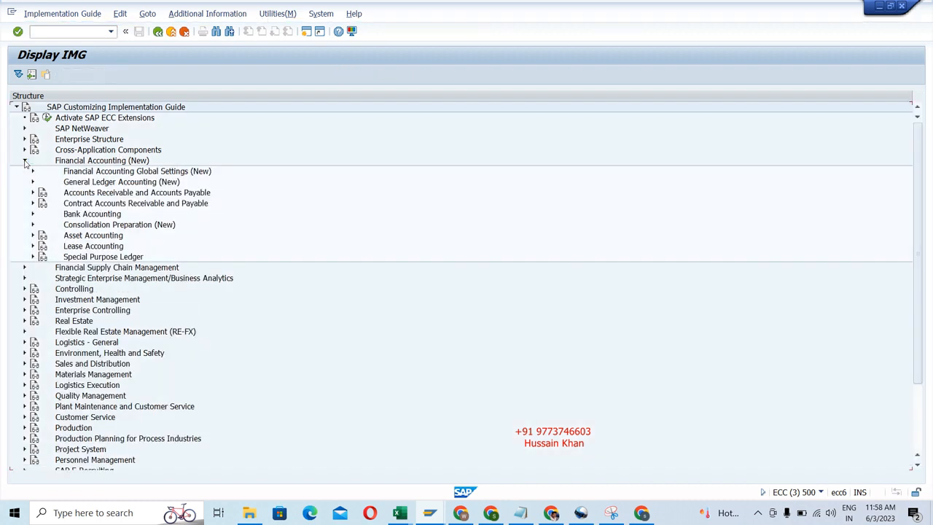
click(33, 203)
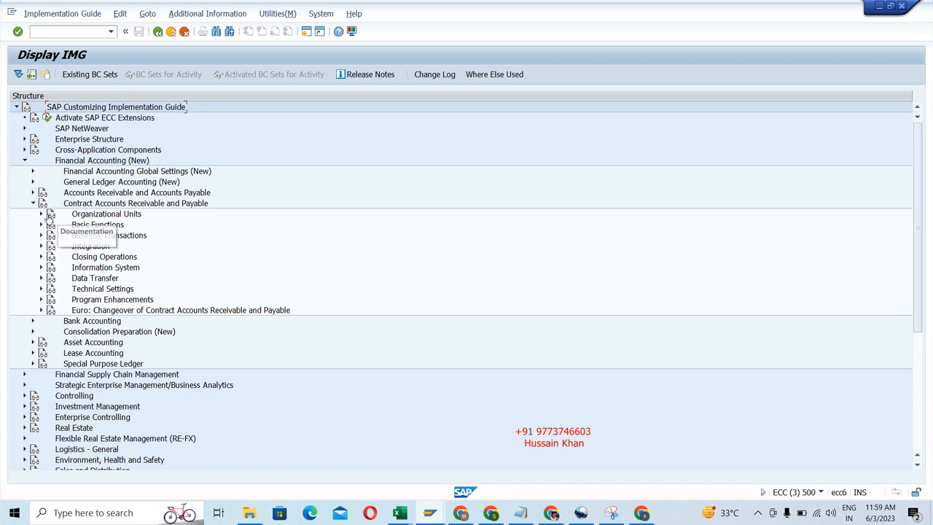
click(42, 214)
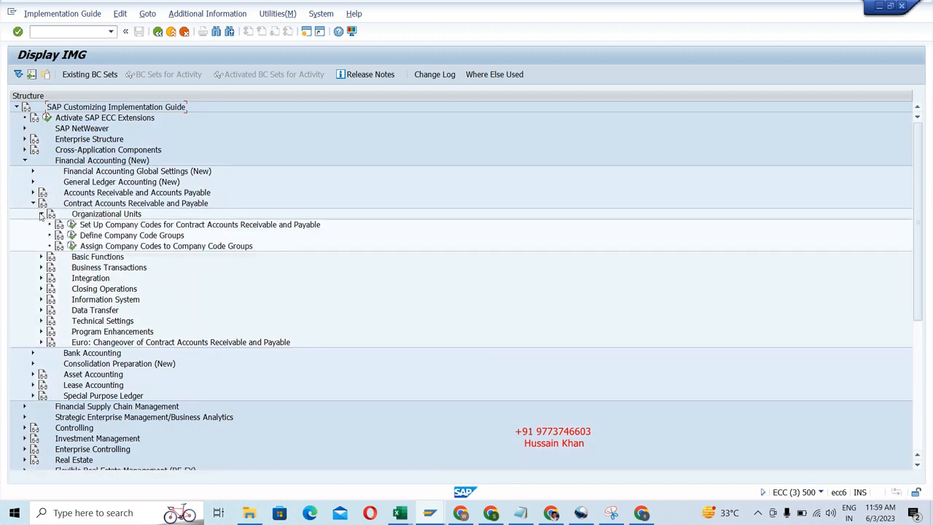
click(40, 257)
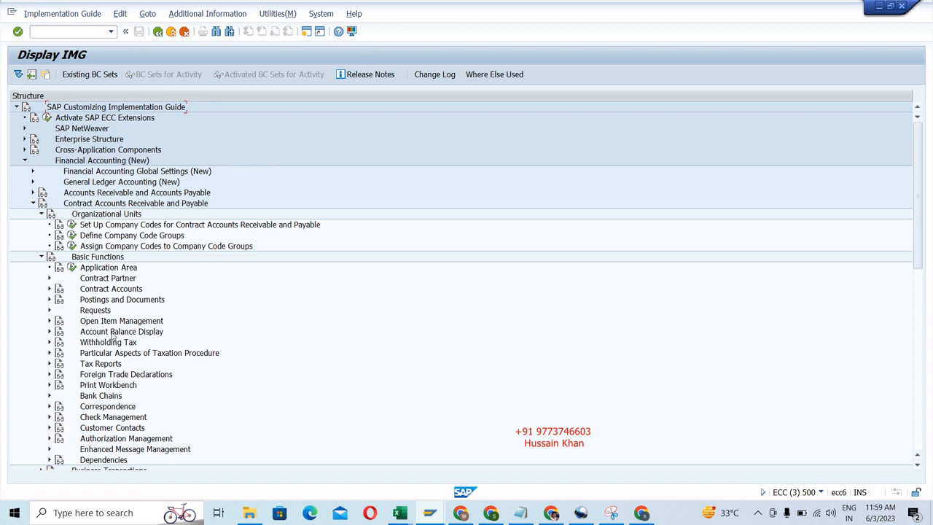
click(41, 258)
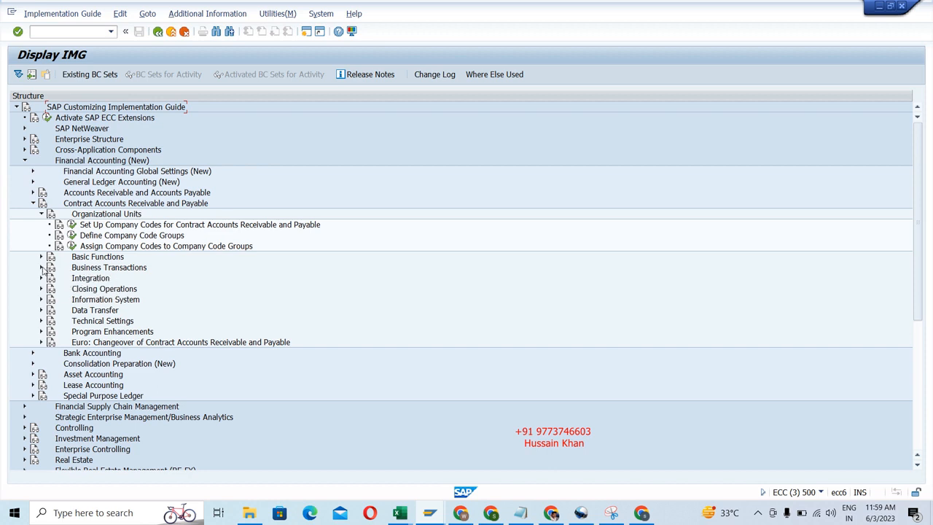
click(42, 213)
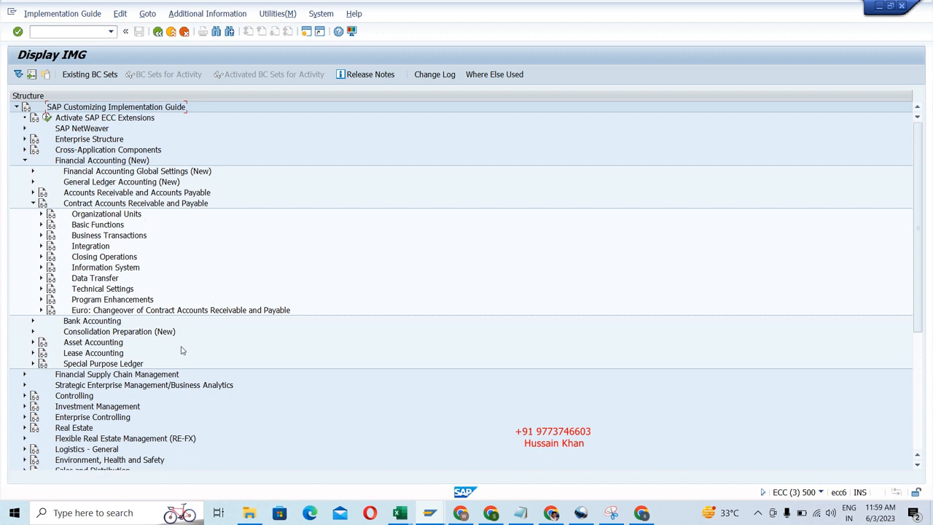
click(33, 203)
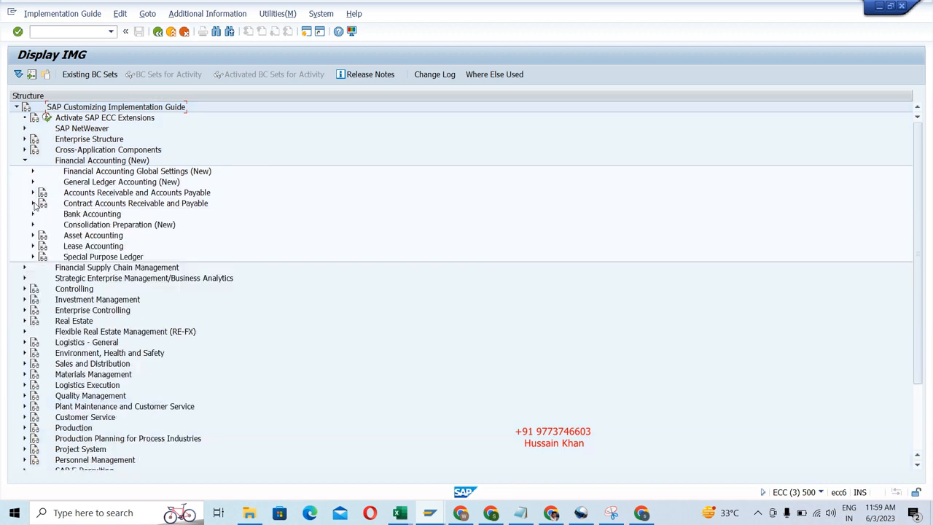
Leave the IMG and open the business partner maintenance with /nBP.
click(85, 30)
text(/nBP)
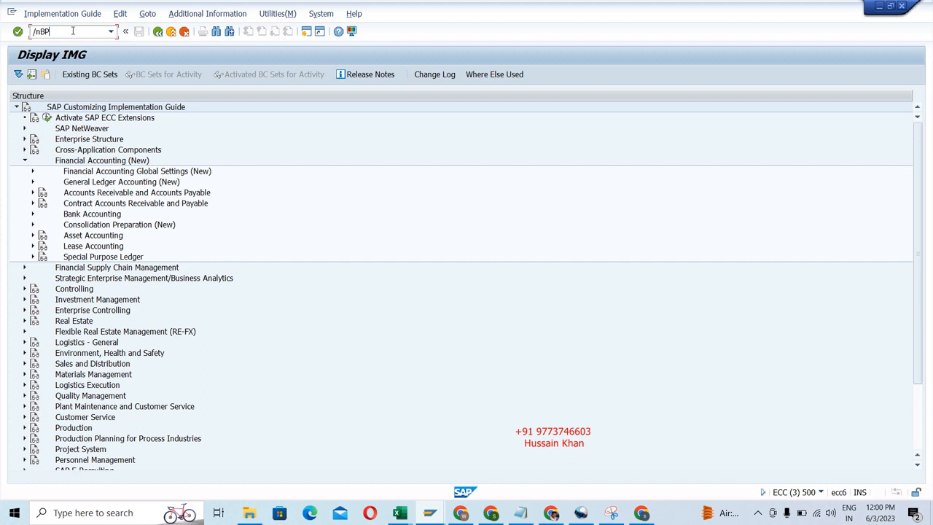
key(Return)
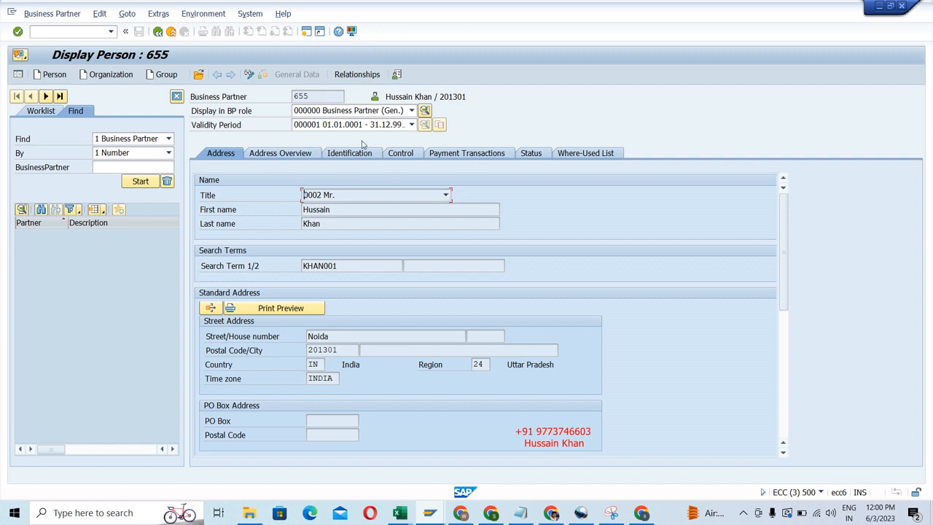
Check which BP roles are available for the displayed business partner, keeping the role unchanged.
click(412, 111)
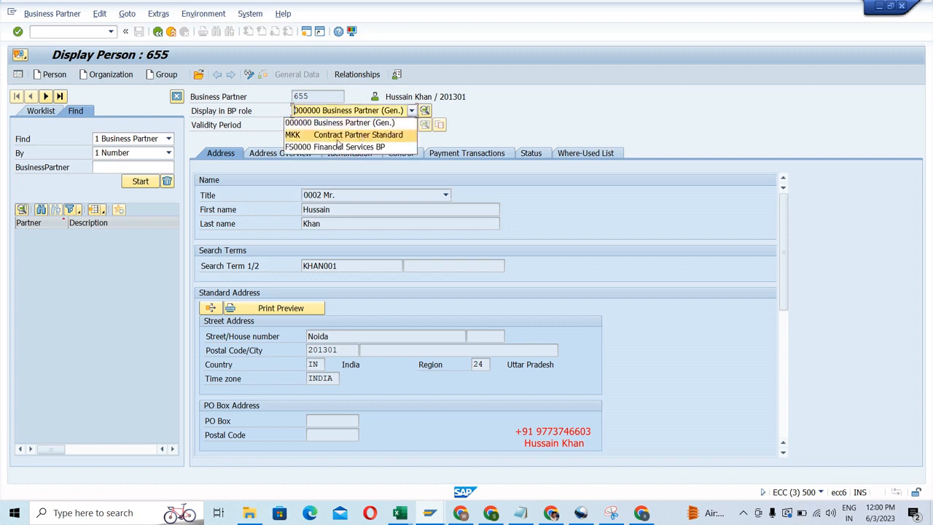
click(508, 126)
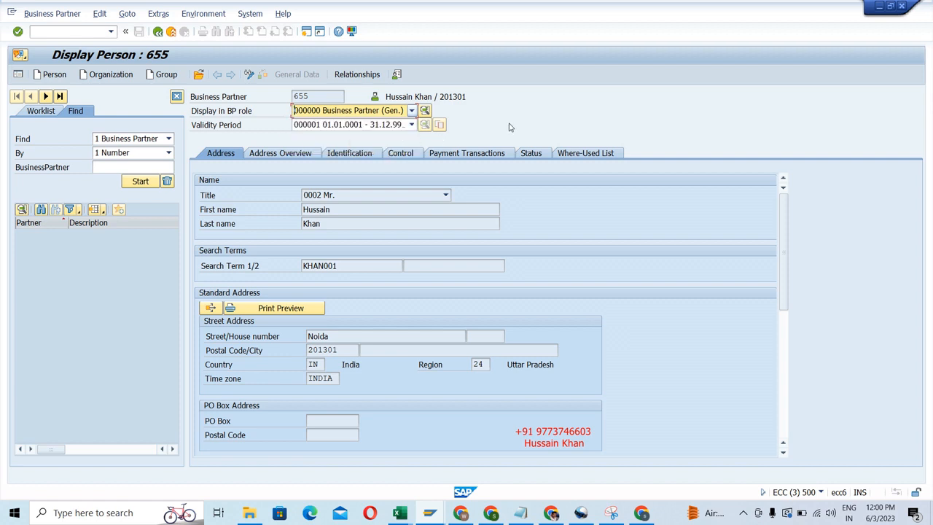
click(323, 110)
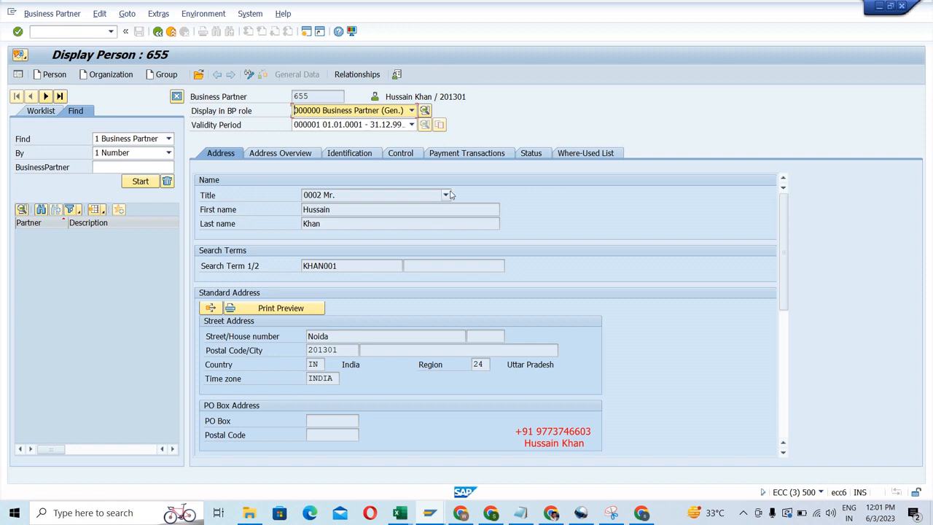
click(411, 111)
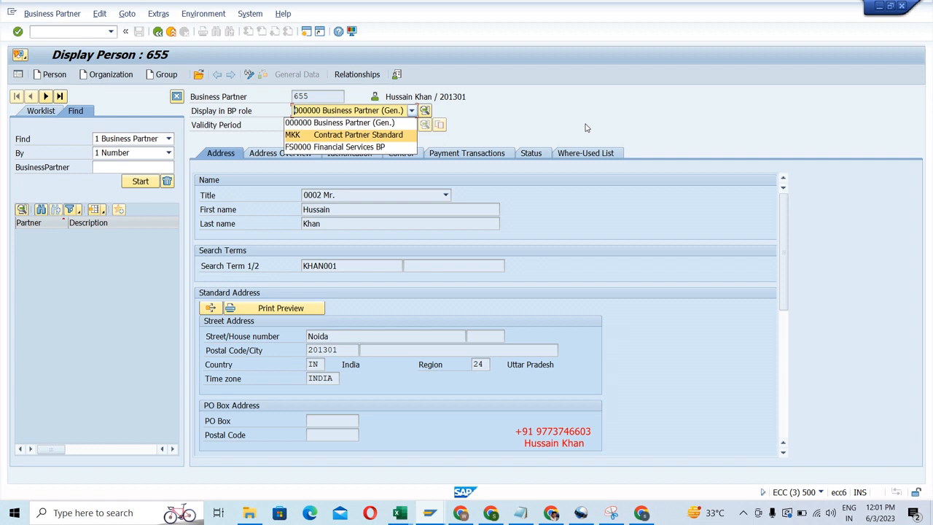
click(513, 99)
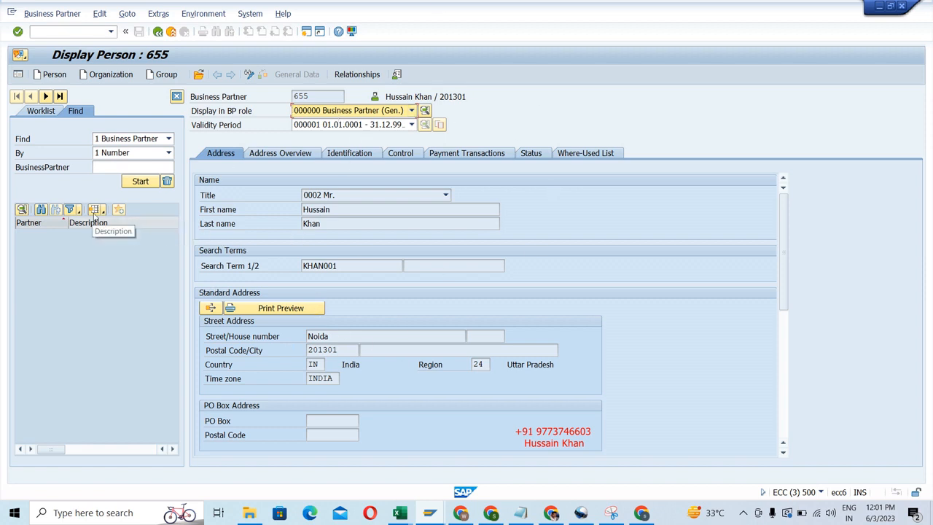
Search for business partners by number without a restriction and examine the columns of the result list.
click(111, 168)
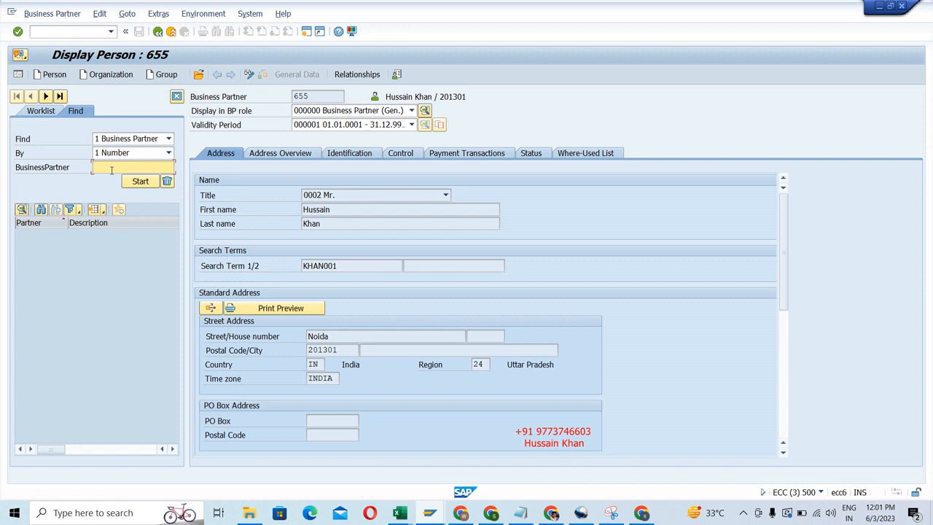
key(Return)
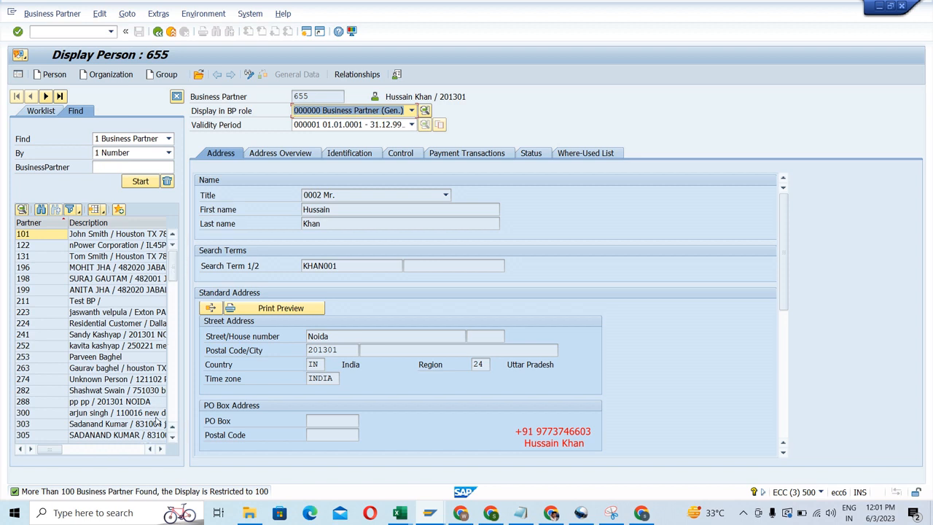
click(161, 451)
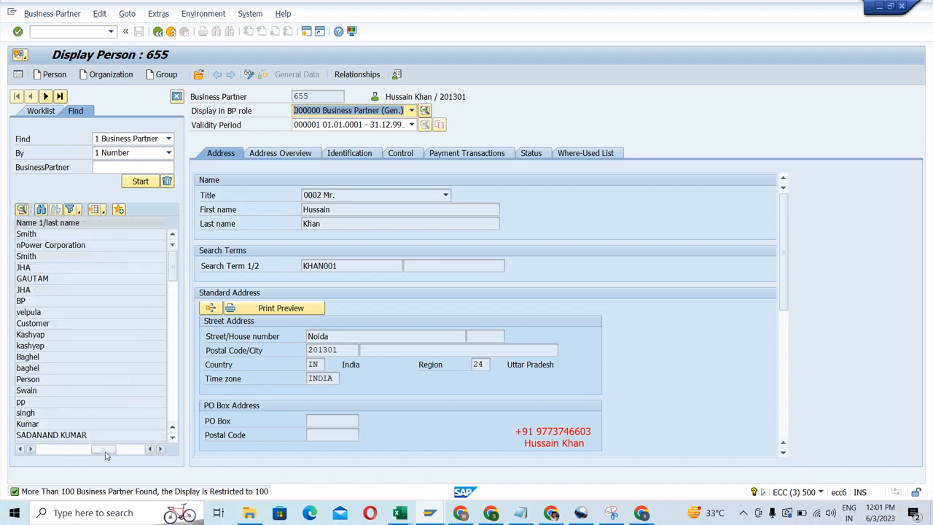
drag(78, 454, 73, 454)
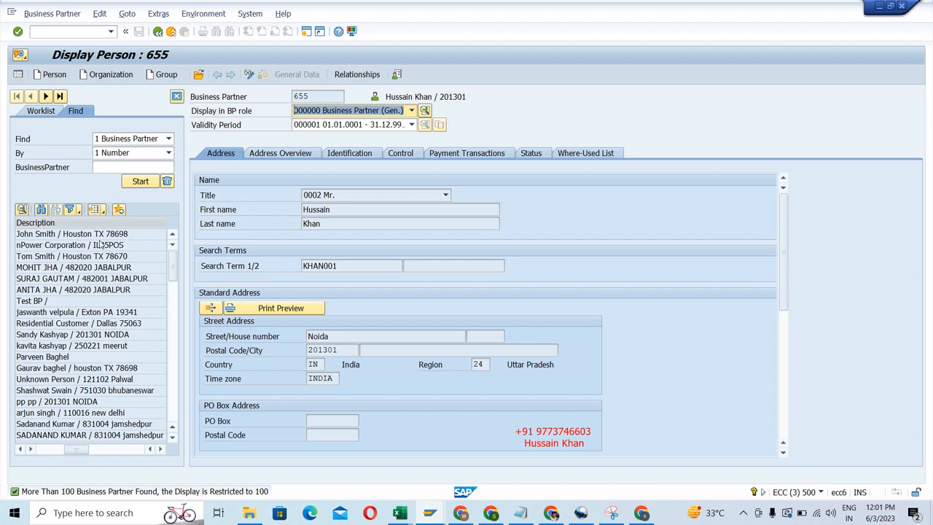
drag(82, 450, 52, 450)
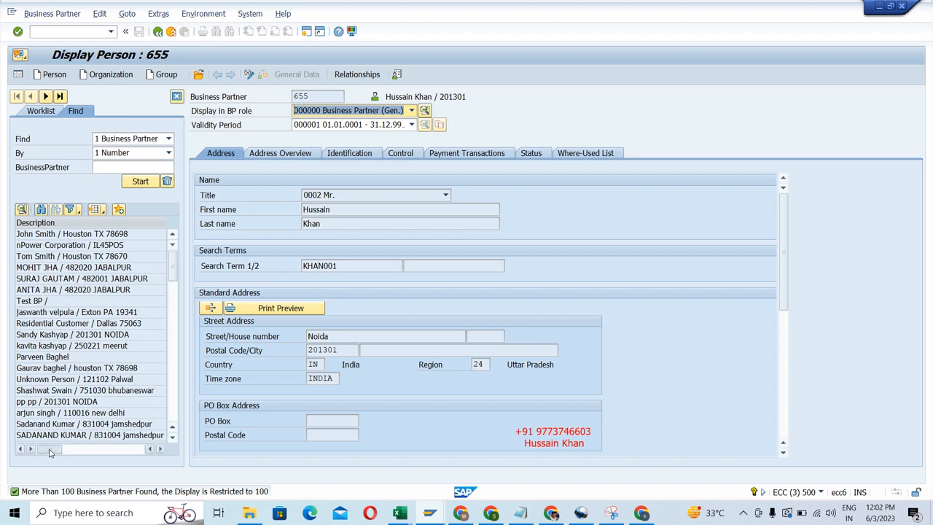
Display the address data of several business partners from the result list, including persons and the organization nPower Corporation.
click(94, 239)
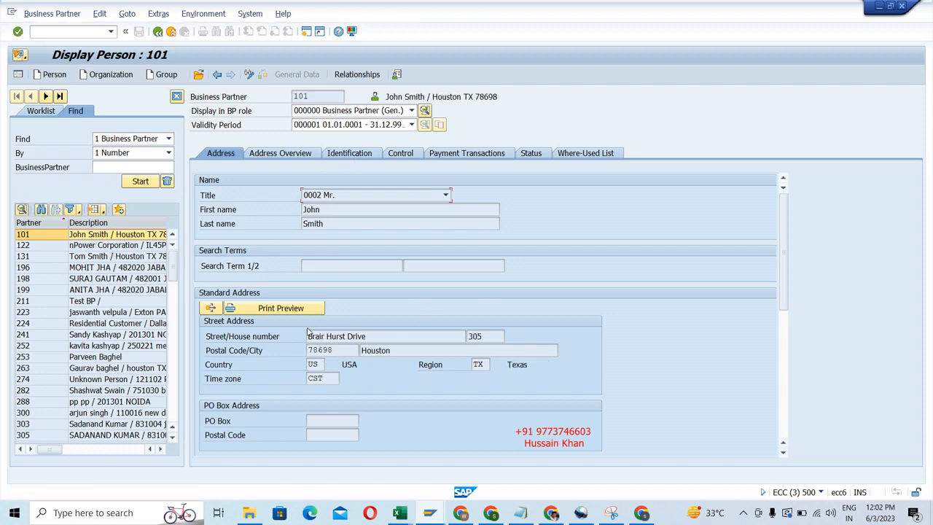
click(133, 247)
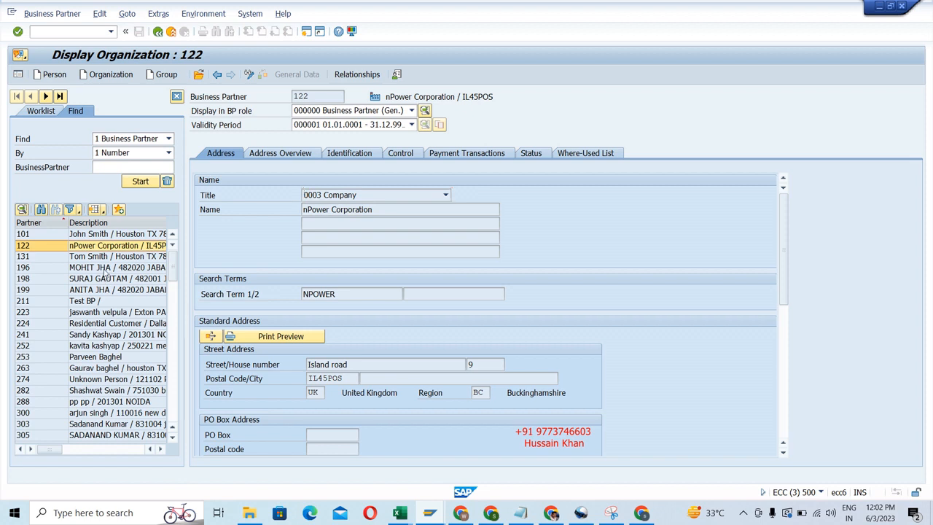
click(107, 269)
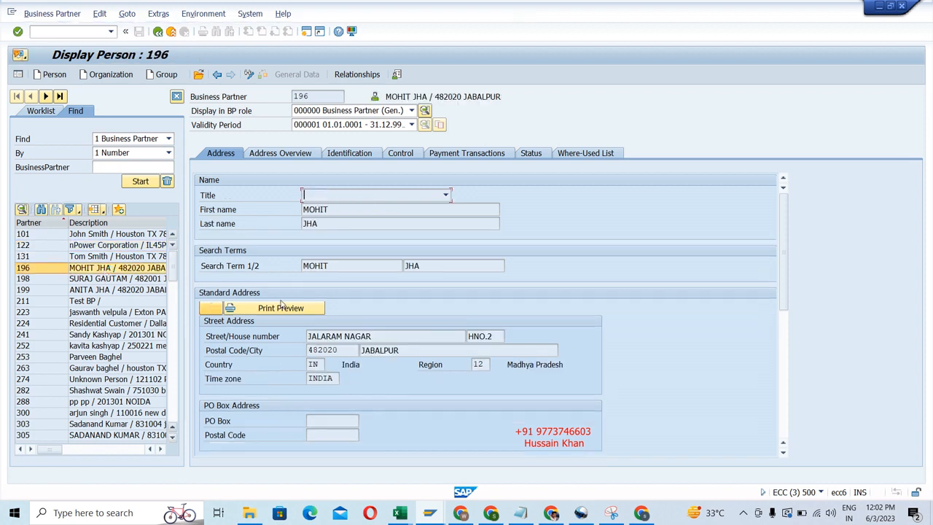
click(132, 259)
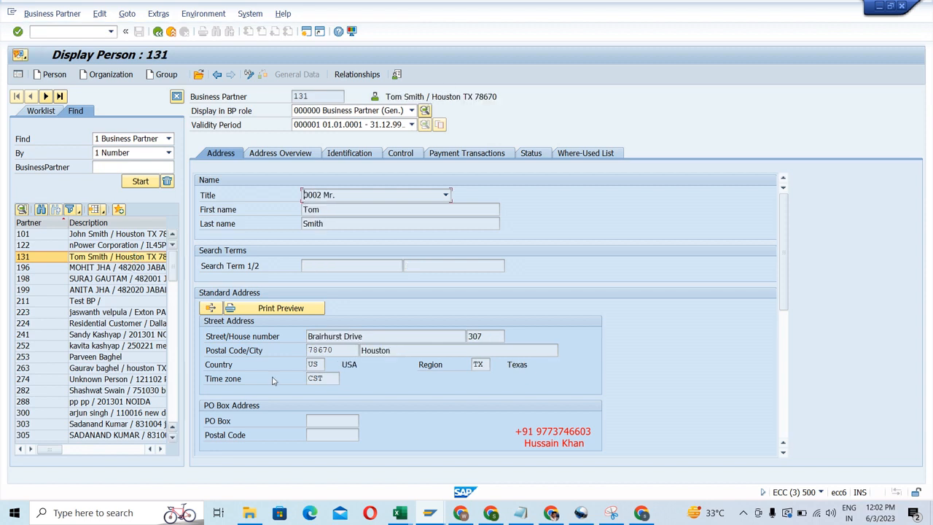
click(113, 379)
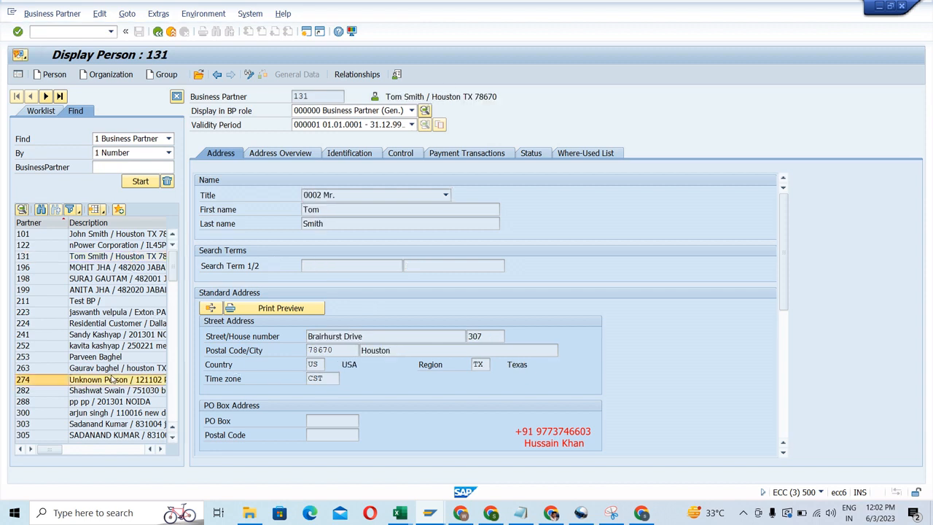
click(120, 413)
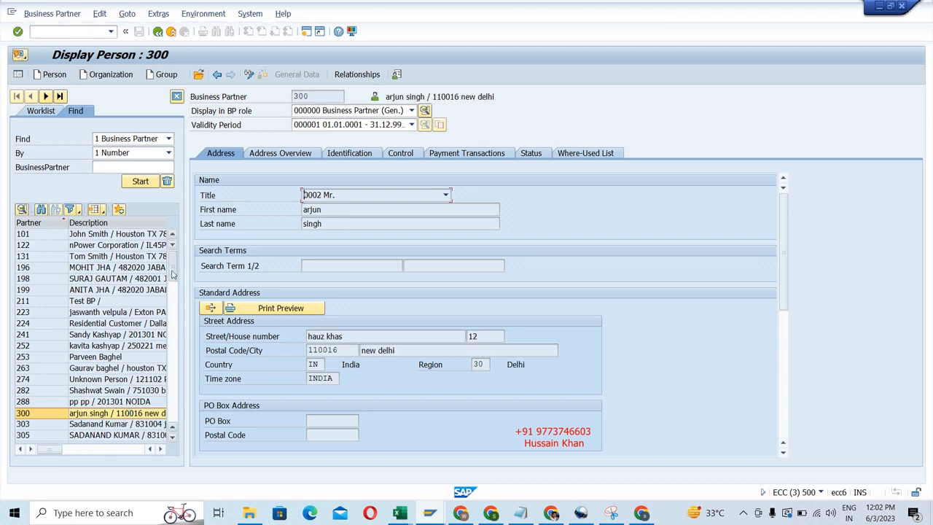
drag(172, 273, 171, 317)
click(120, 346)
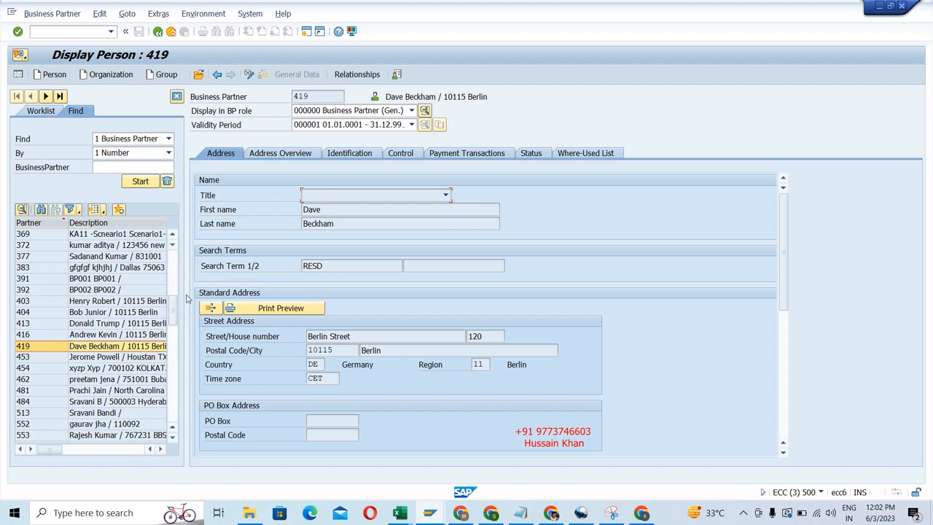
scroll(175, 251, up, 10)
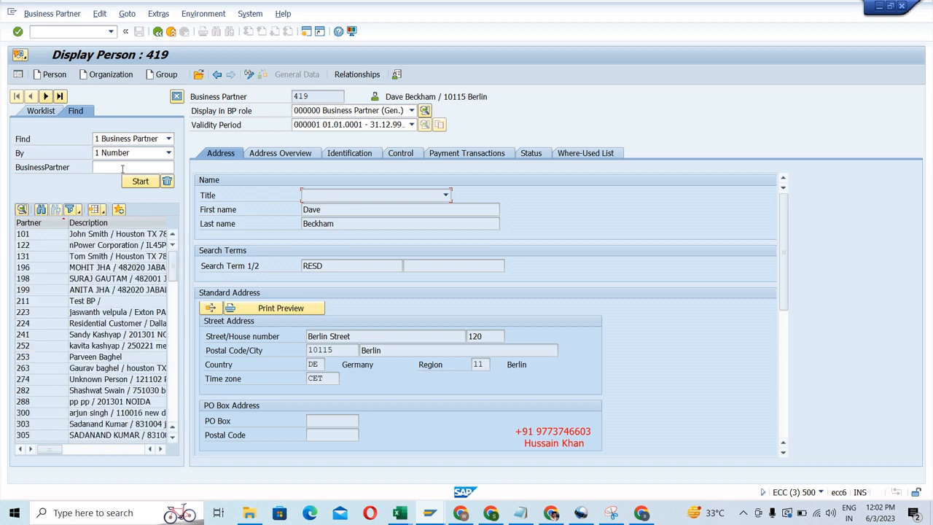
Search for the originally displayed business partner by its partner number and display its record.
click(122, 169)
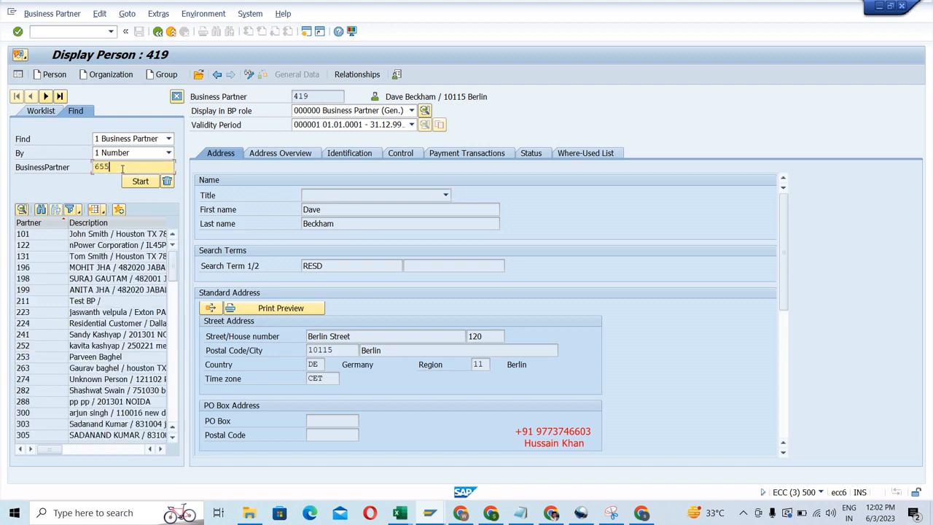
key(Return)
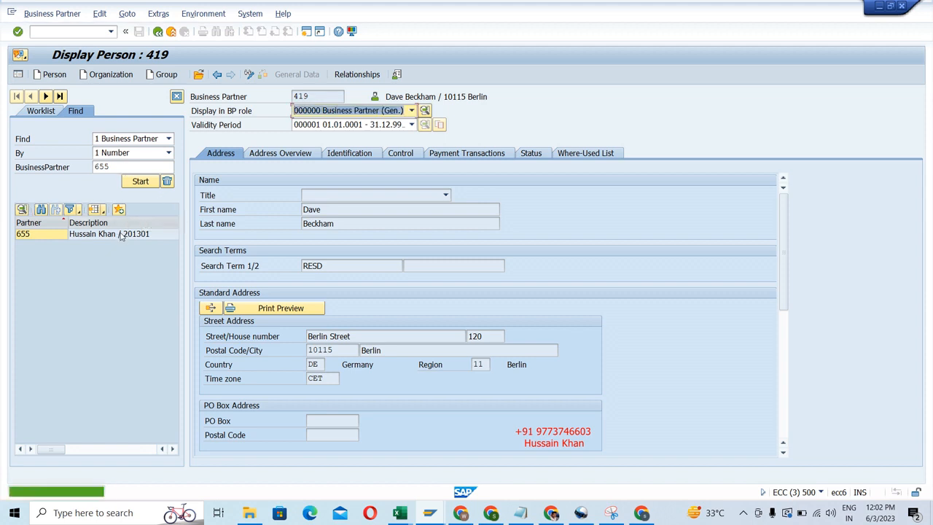
click(122, 234)
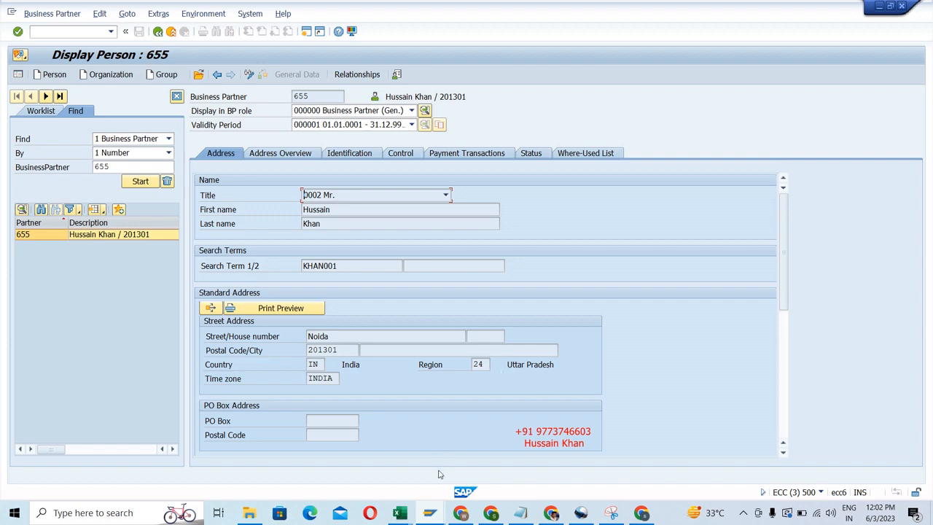
Switch to the second SAP Easy Access session and open the transaction for creating a contract account.
mouse_move(429, 517)
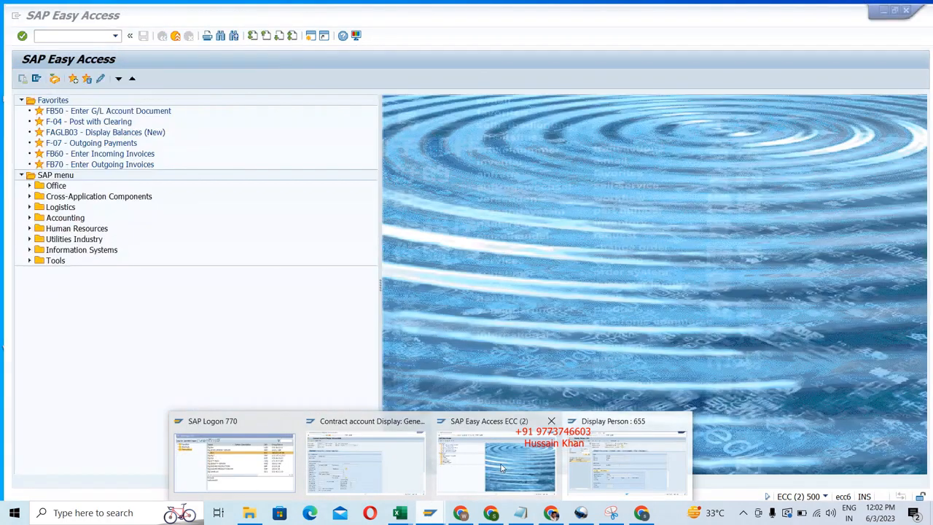
click(502, 468)
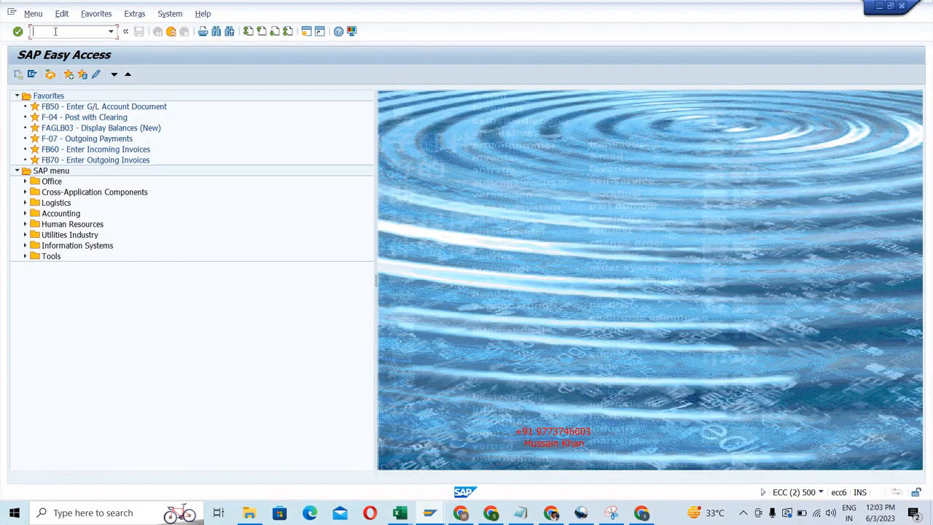
text(CAA1)
key(Return)
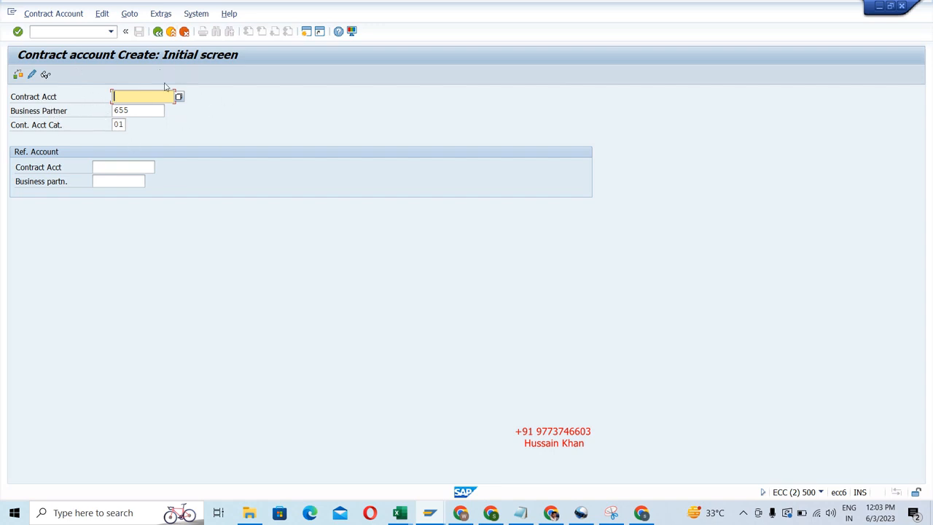
Open the contract account change transaction, followed by the contract account display transaction, to compare their initial screens.
click(78, 33)
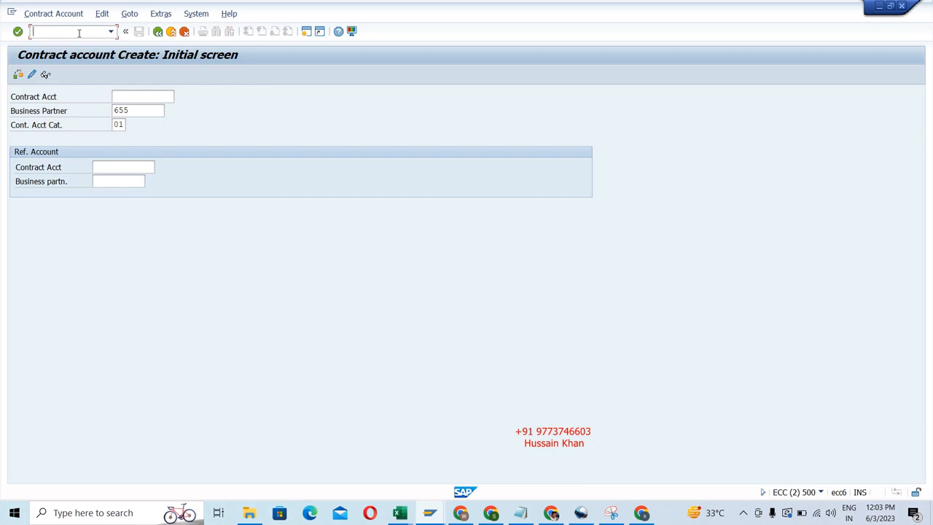
text(/nCAA2)
key(Return)
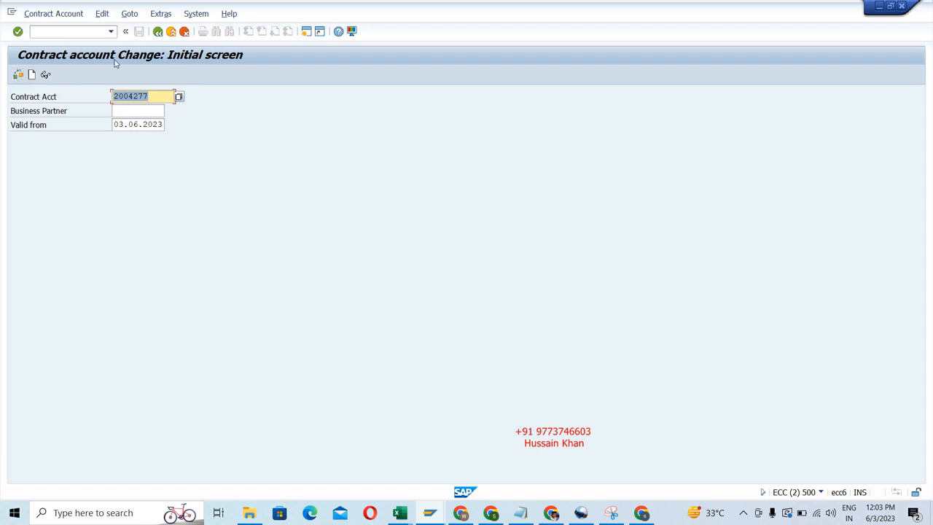
click(85, 33)
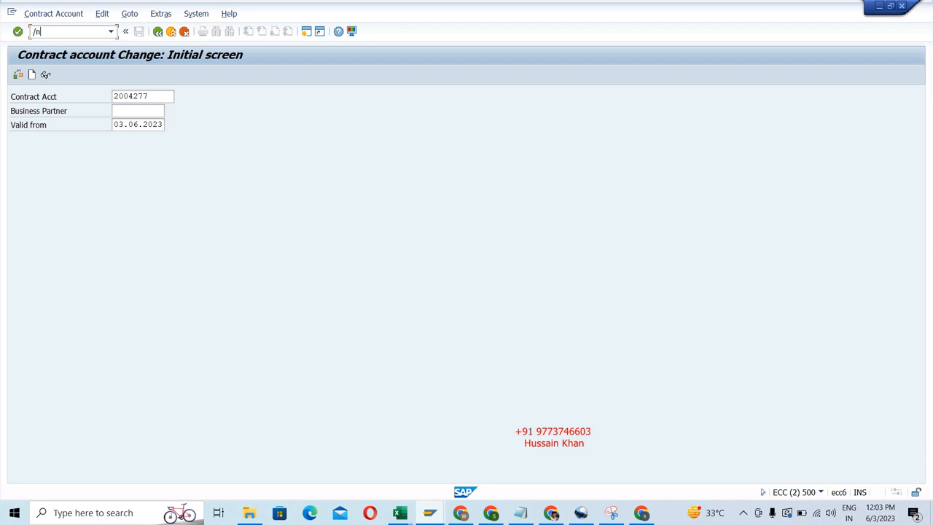
text(CAA3)
key(Return)
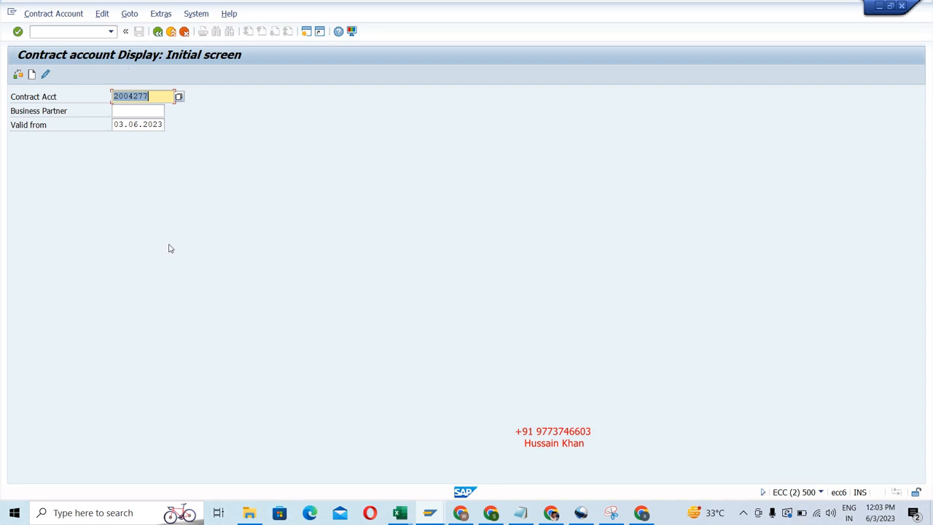
Search all contract accounts without a restriction and display a category 02 account belonging to a person from the result list.
key(Return)
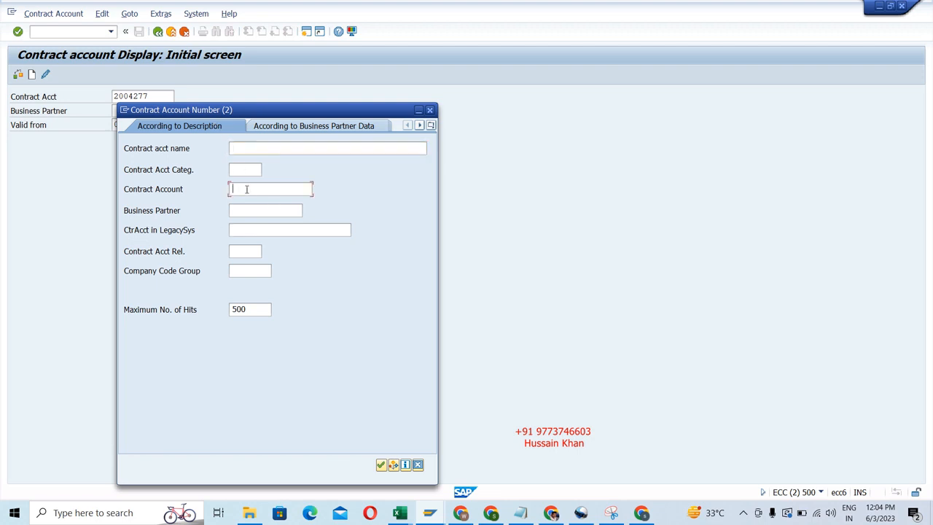
key(Return)
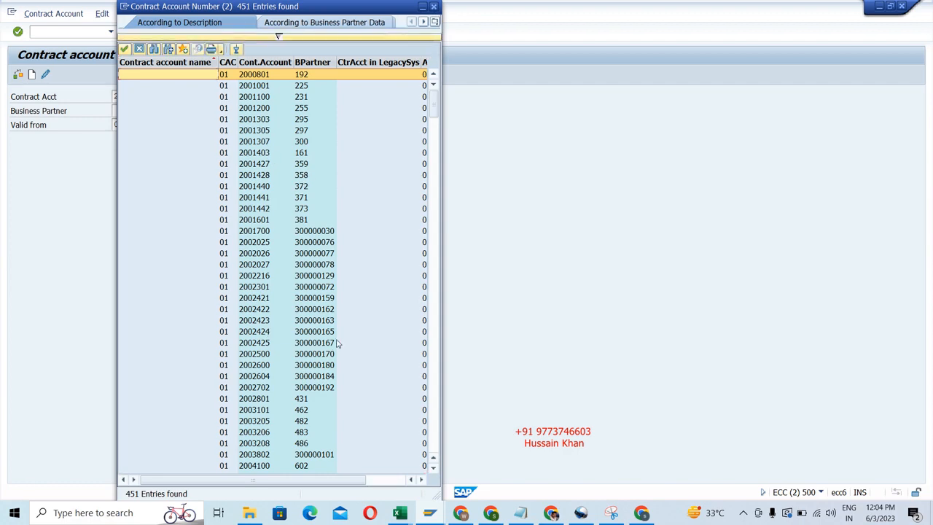
drag(435, 111, 436, 321)
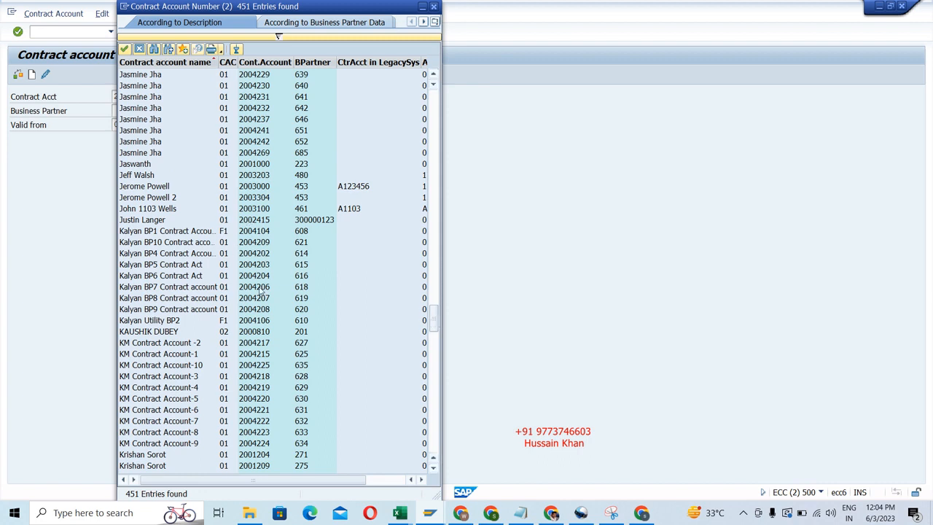
drag(437, 325, 435, 252)
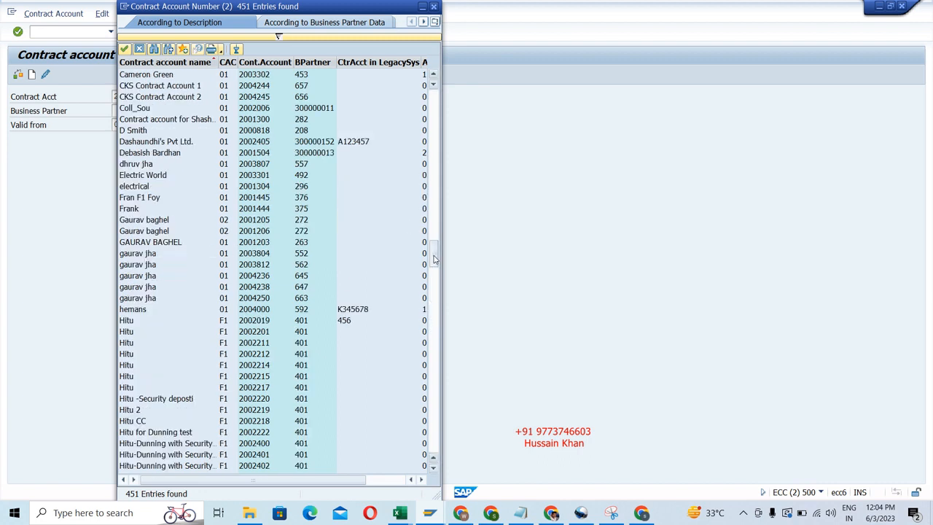
double_click(164, 220)
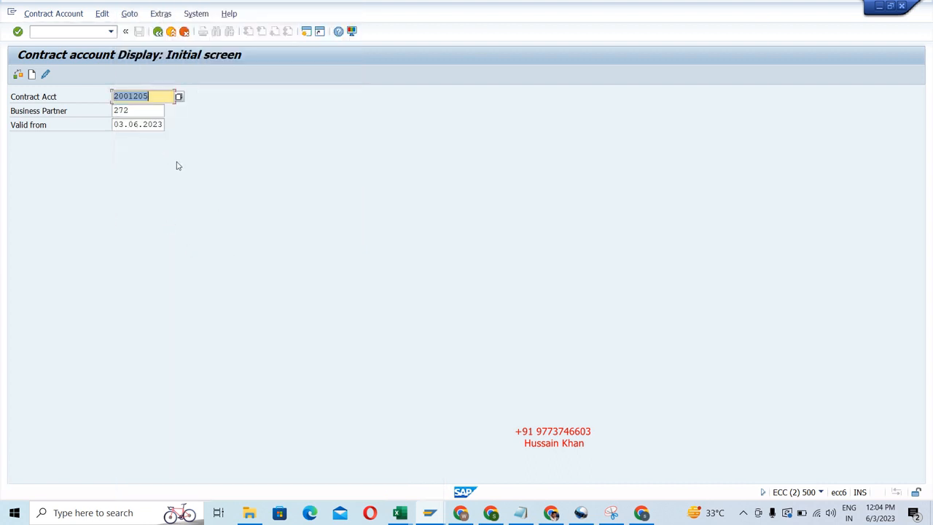
key(Return)
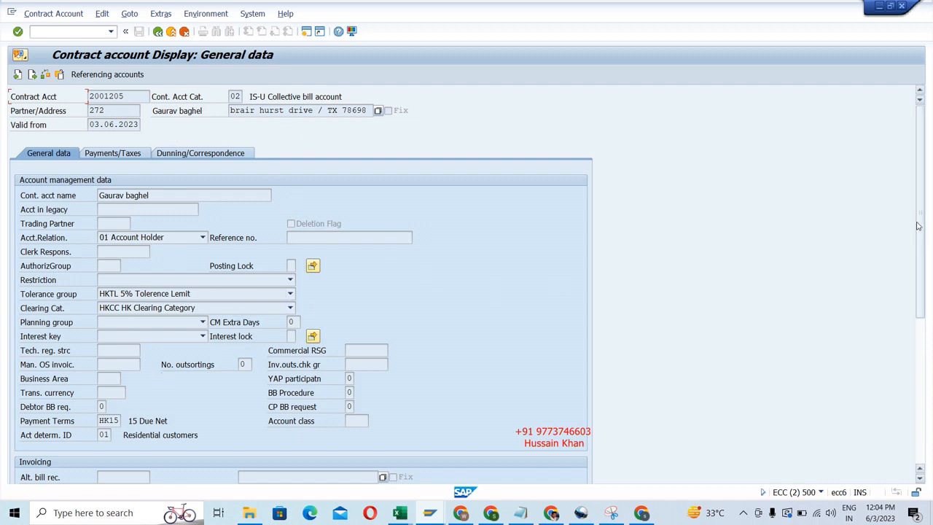
Examine the displayed contract account's general data, payments and taxes, and dunning and correspondence settings, returning to the general data.
drag(920, 222, 932, 178)
click(110, 154)
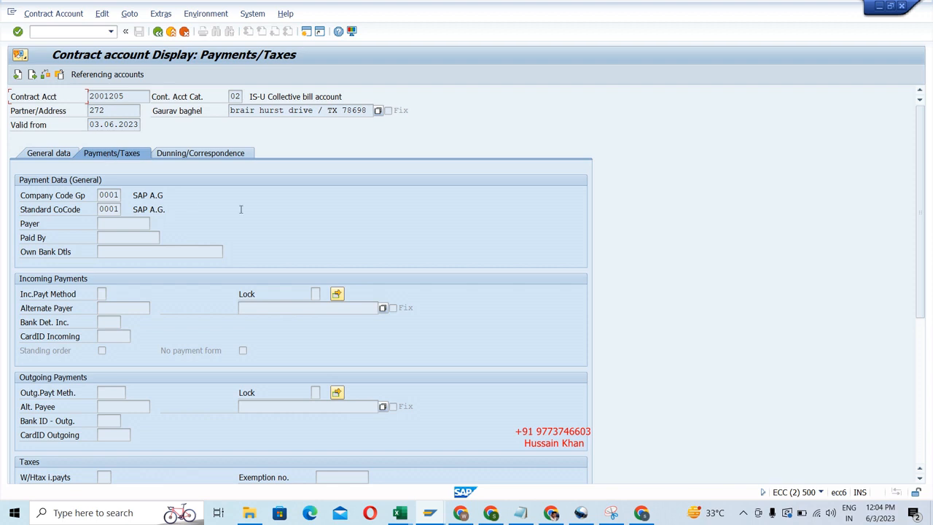
click(51, 155)
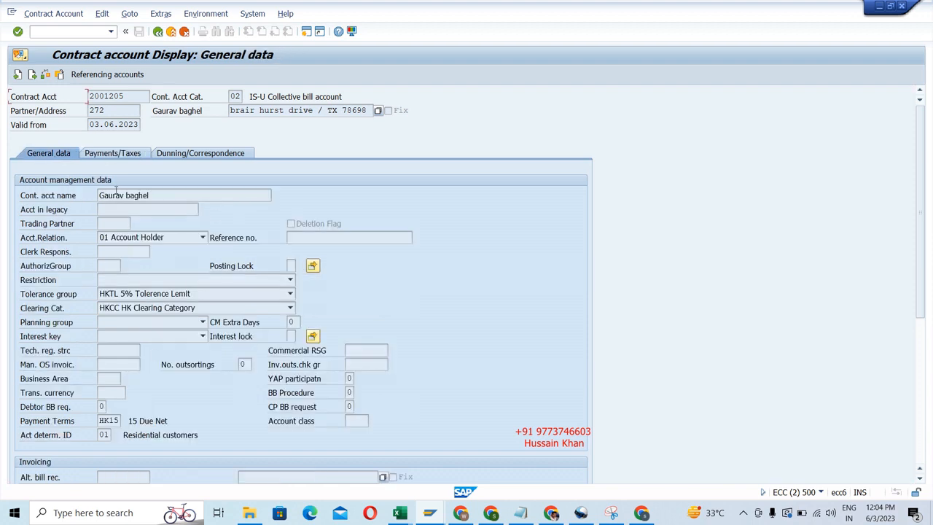
click(110, 151)
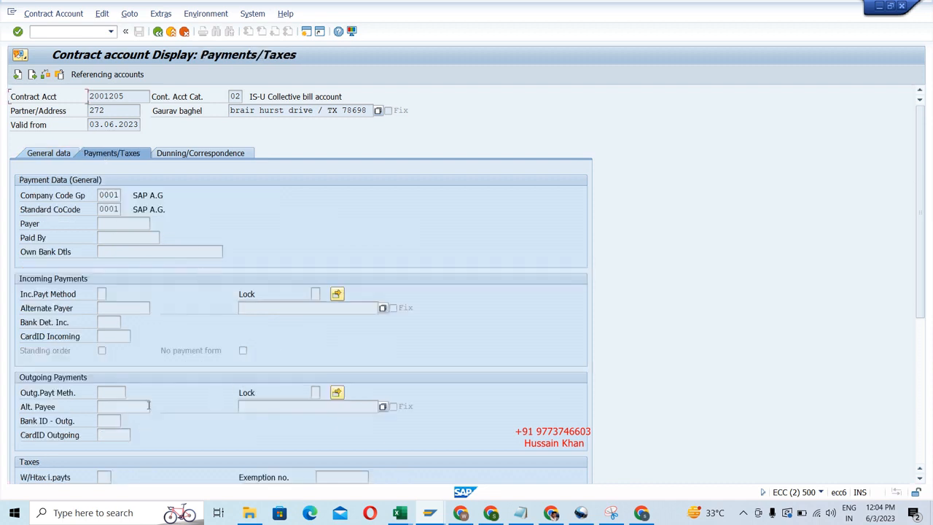
click(197, 157)
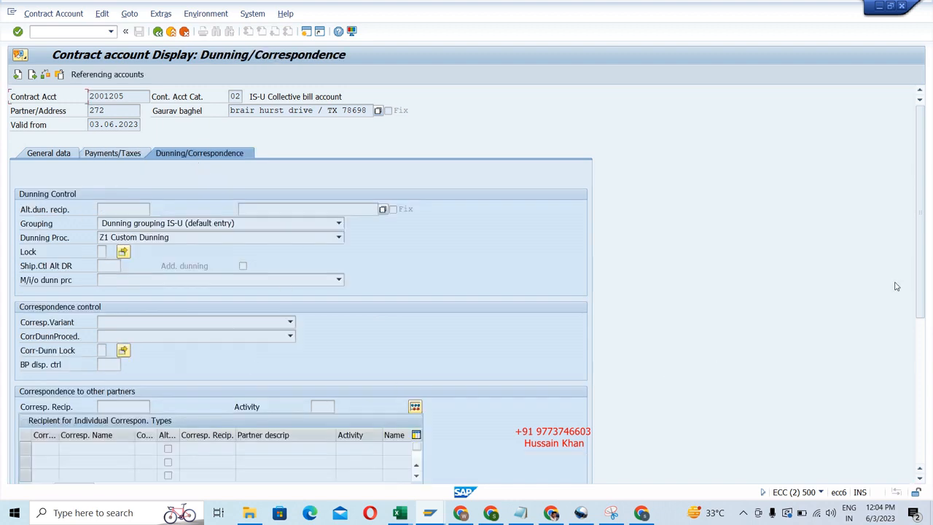
drag(923, 226, 930, 156)
click(63, 153)
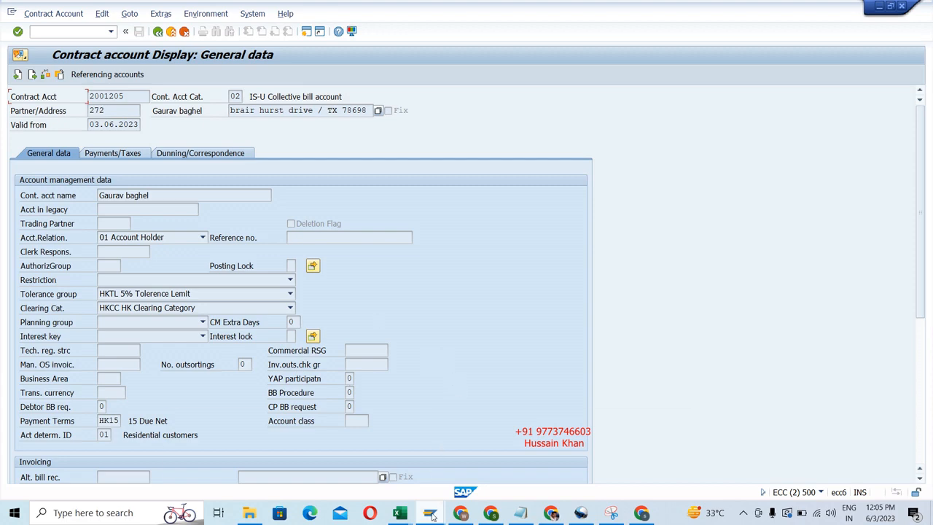
Stay in the contract account session and open the contract account creation transaction CAA1.
mouse_move(430, 516)
mouse_move(597, 455)
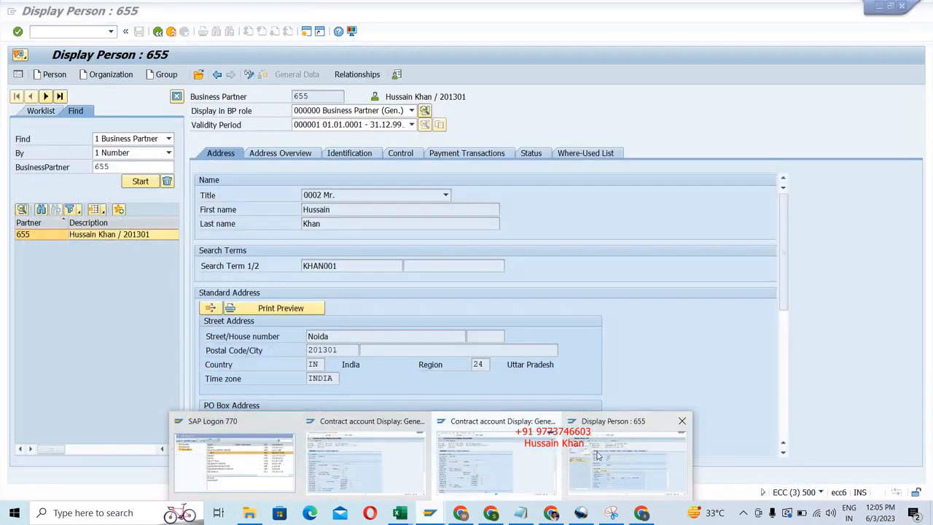
click(501, 459)
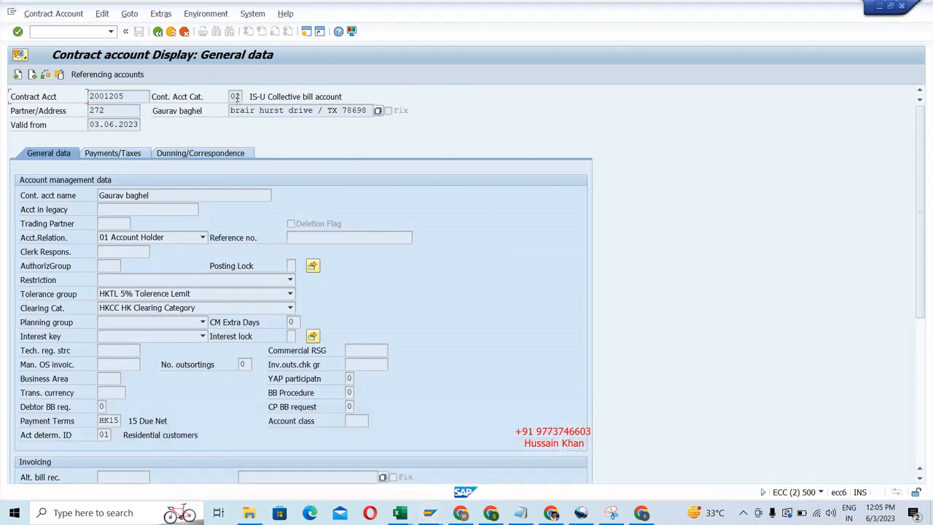
click(50, 32)
text(/n)
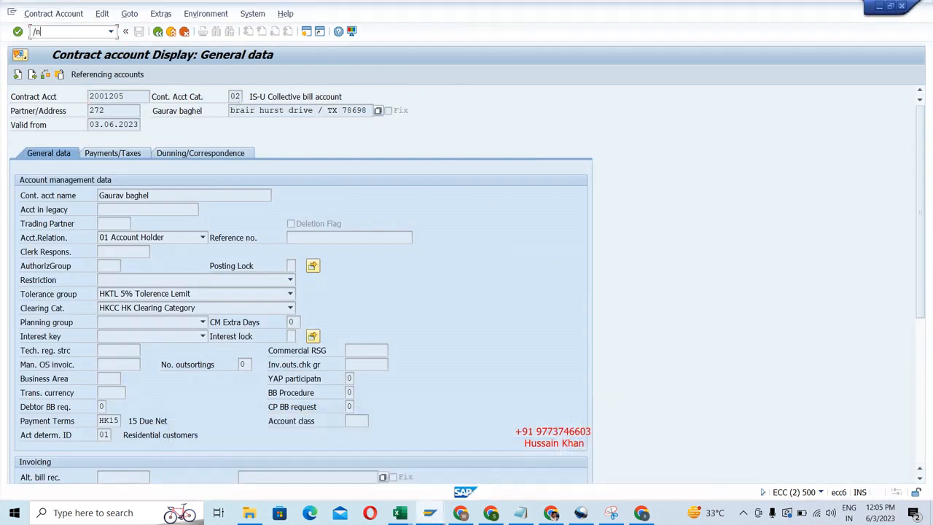
text(CAA1)
key(Return)
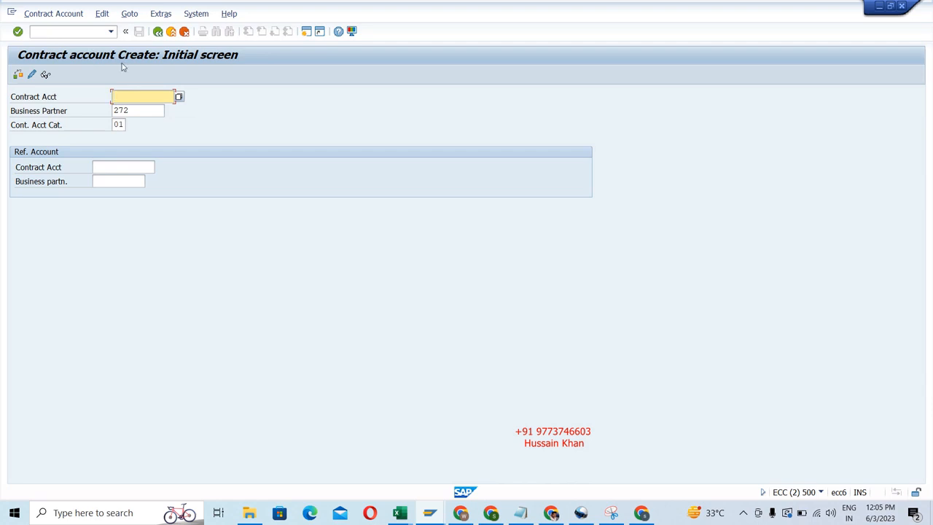
Leave the new contract account number blank and replace the proposed business partner with another partner number.
key(BackSpace)
key(BackSpace)
key(BackSpace)
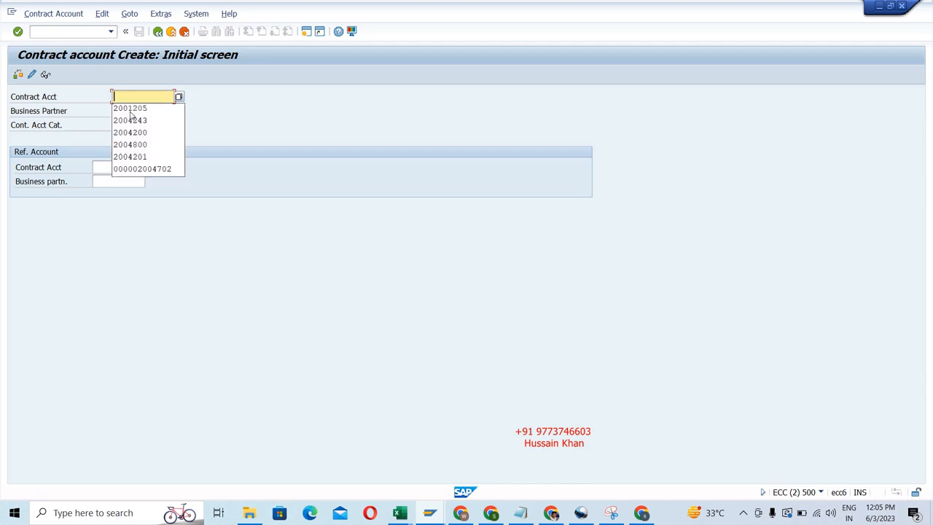
click(287, 133)
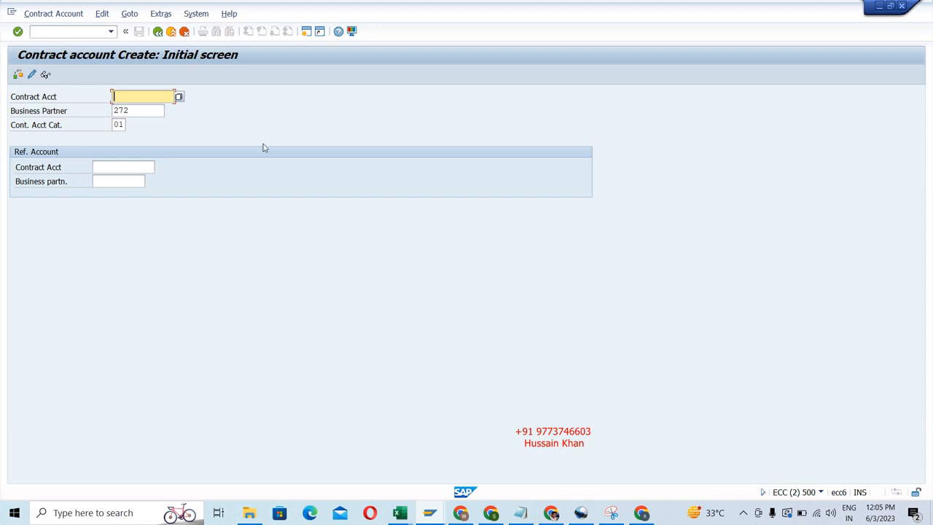
click(139, 111)
key(BackSpace)
key(BackSpace)
key(BackSpace)
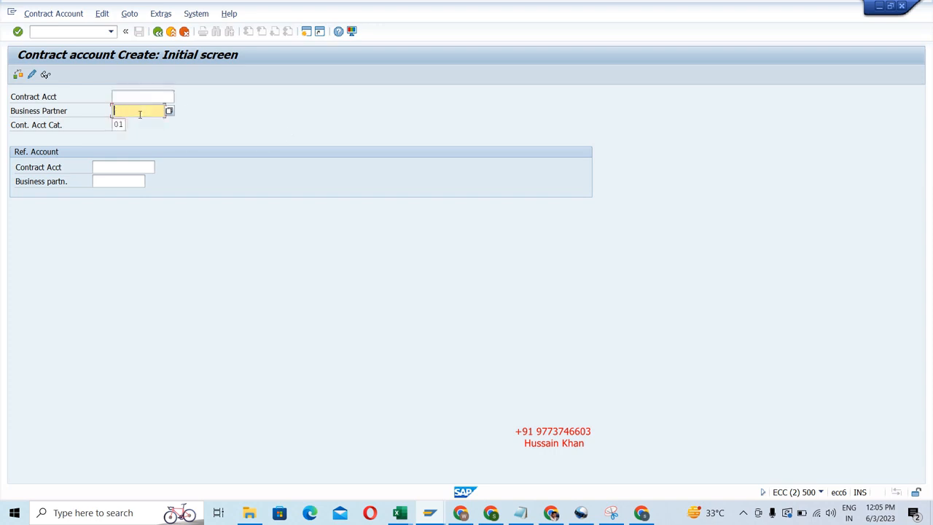
text(611)
Review the available contract account categories and choose category 01, IS-U Contract Account.
click(119, 125)
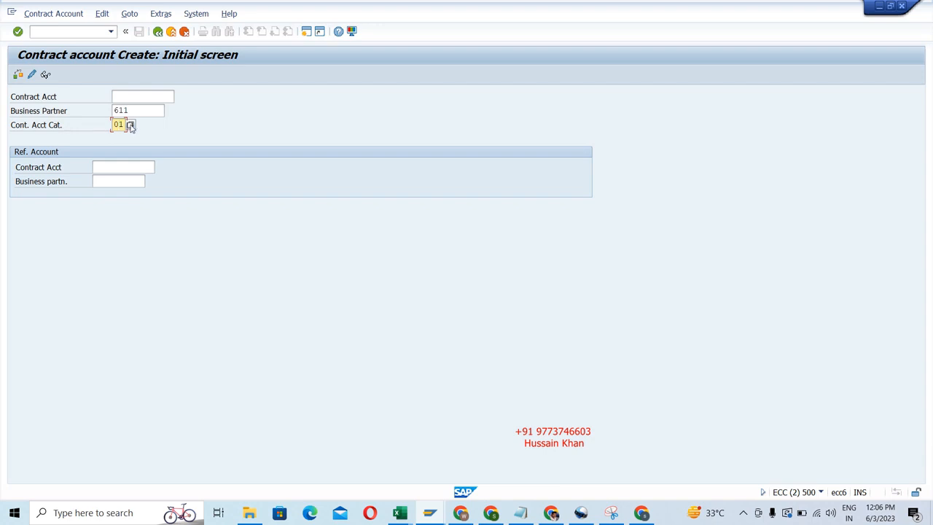
click(131, 125)
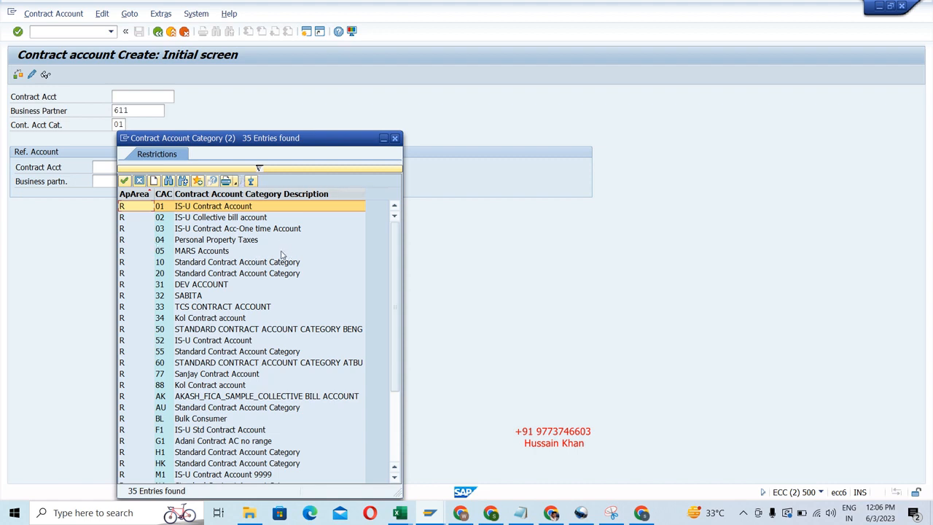
click(227, 220)
click(220, 231)
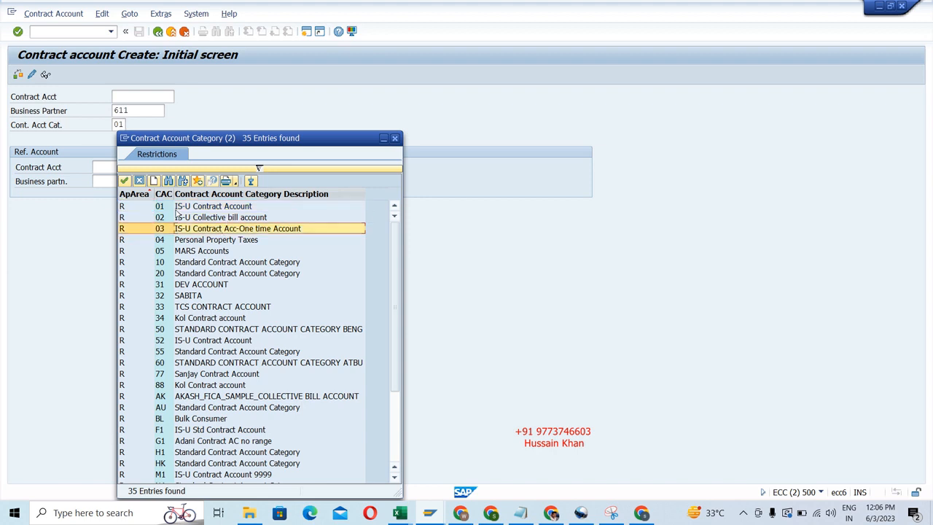
double_click(177, 208)
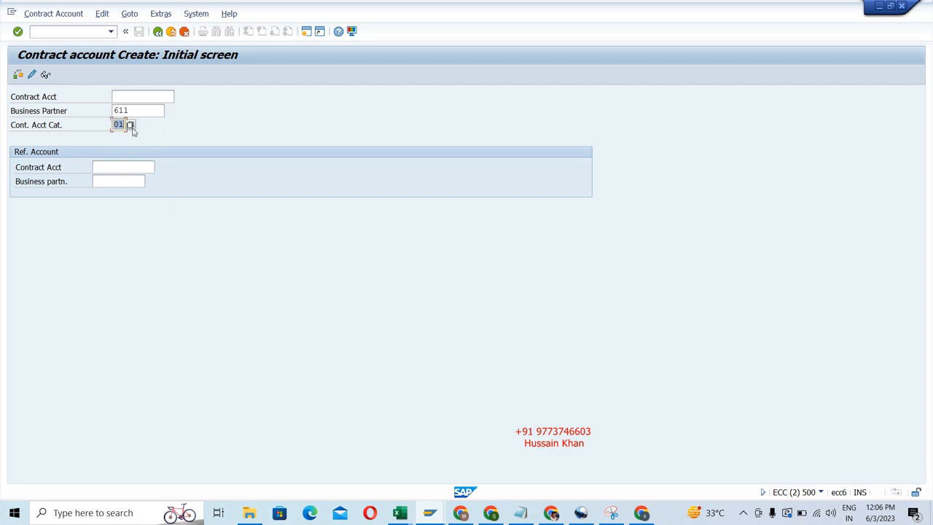
key(Return)
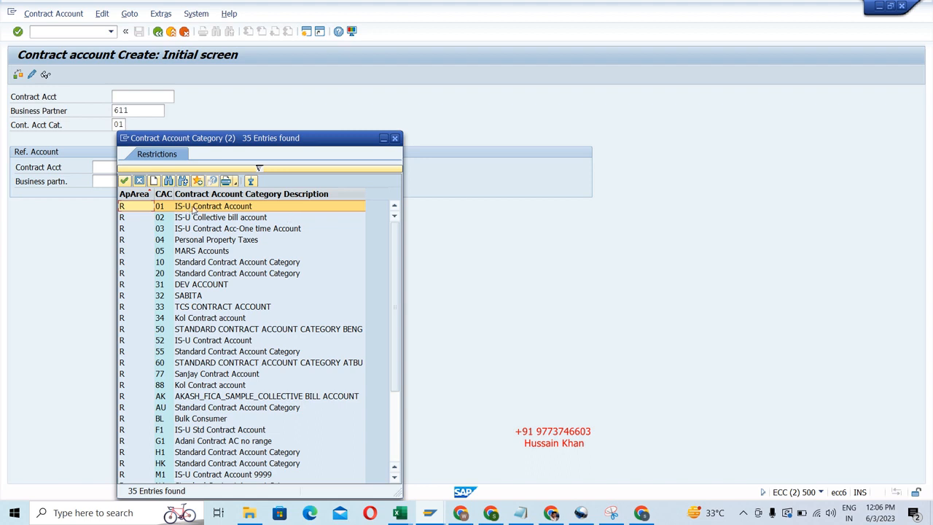
click(395, 139)
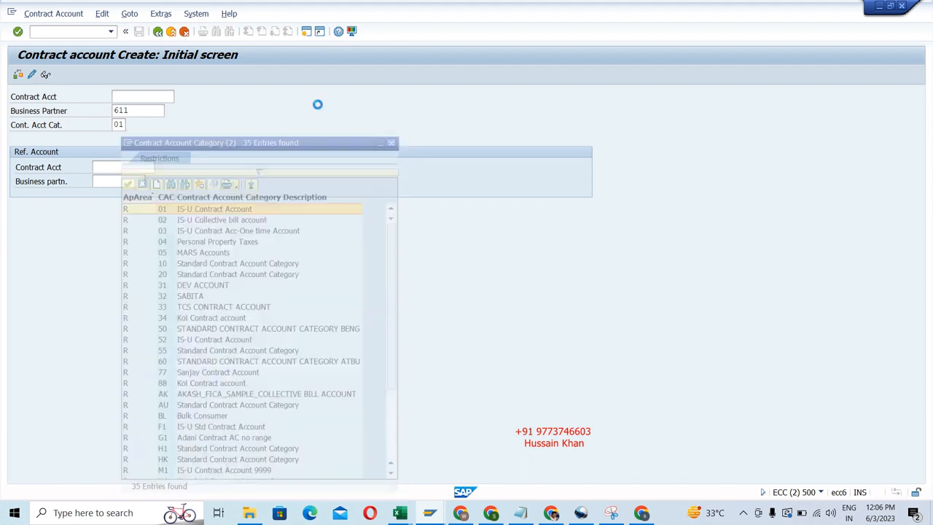
Leave the reference account blank and continue to the general data of the new contract account.
click(140, 110)
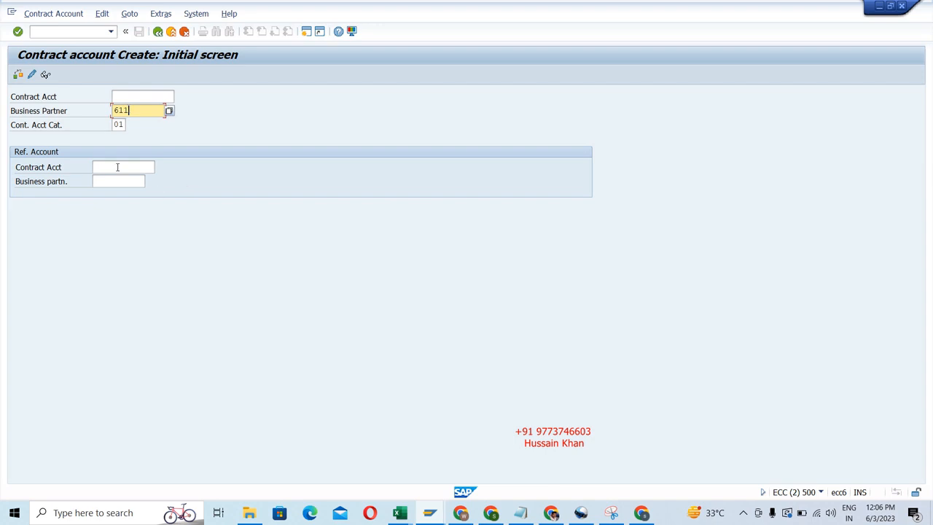
click(118, 167)
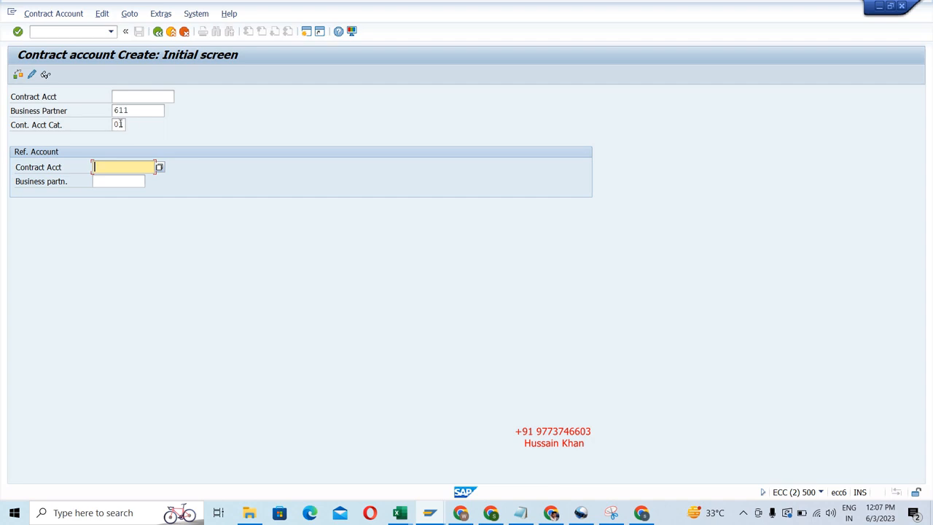
key(Return)
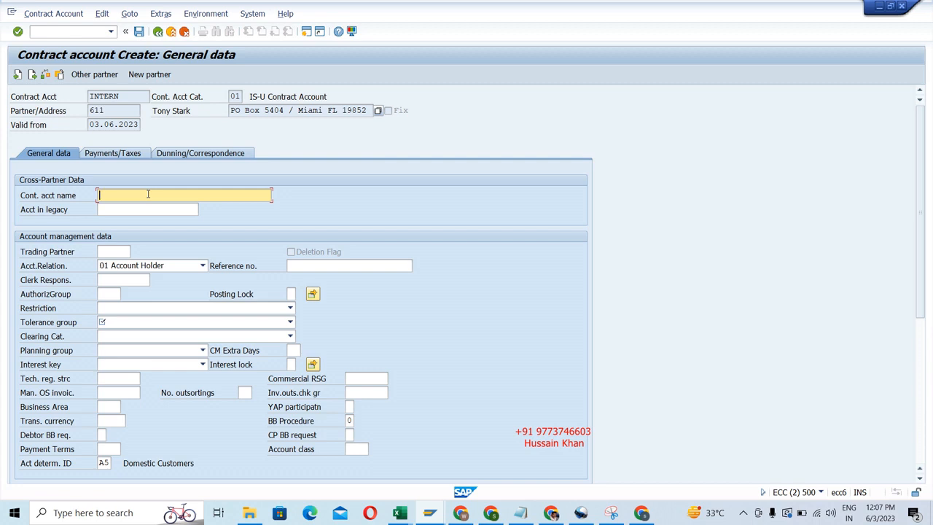
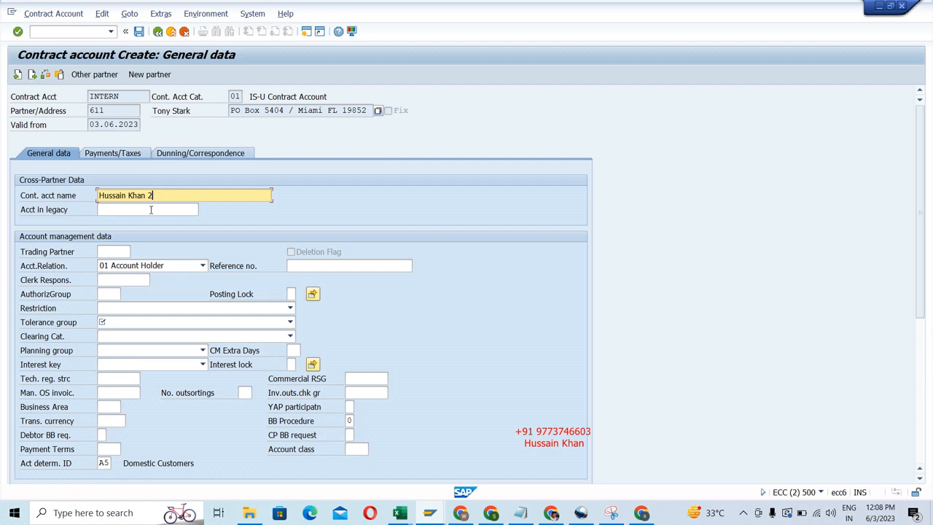
Enter the person's full name followed by 2 as the contract account name, and fill in the legacy account number.
click(151, 209)
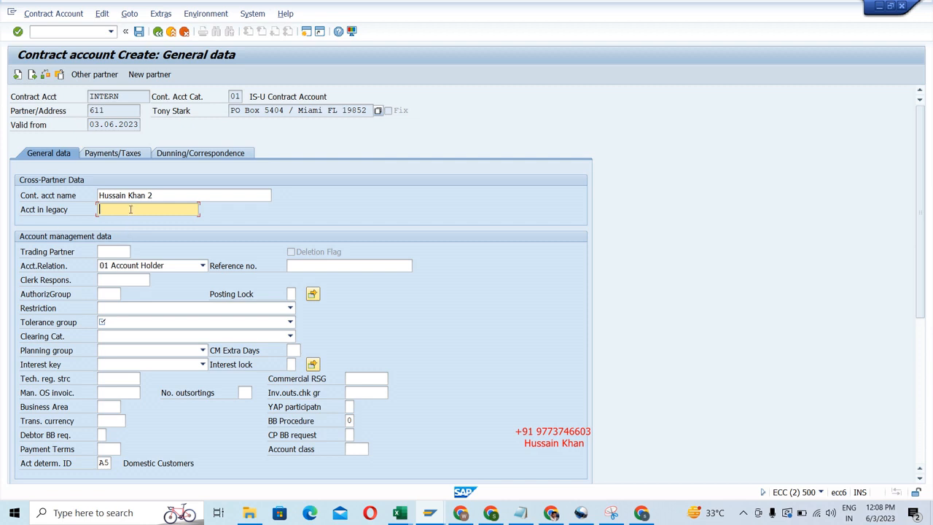
text(123456)
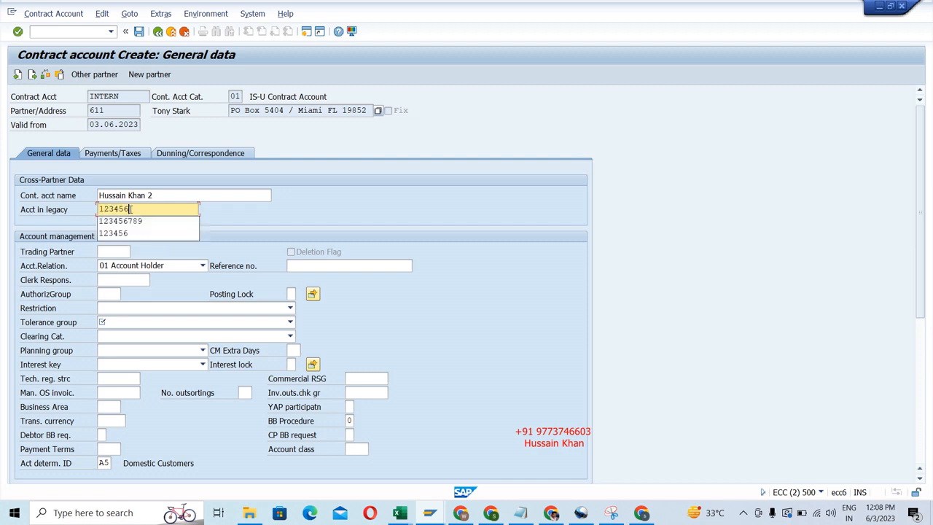
key(BackSpace)
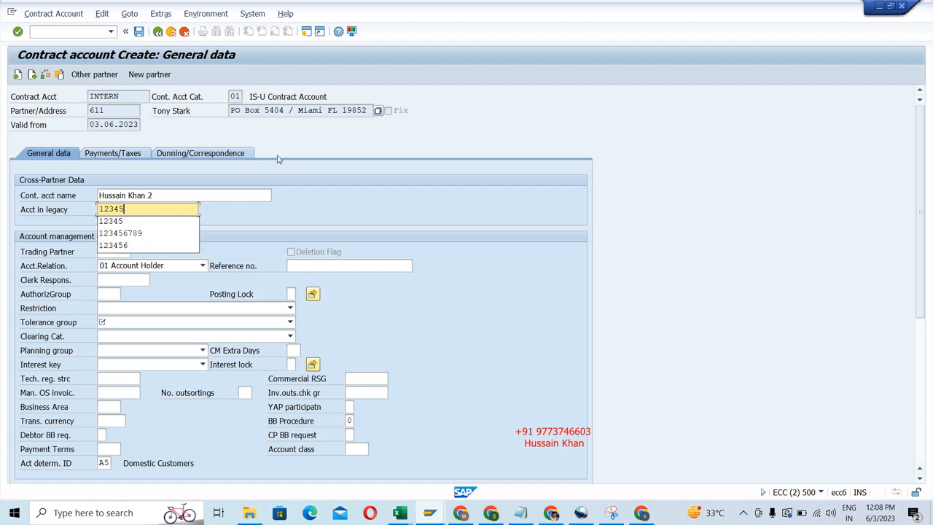
Set the tolerance group to AK10 Tolerance and the clearing category to HK01 Standard Clearing.
click(247, 206)
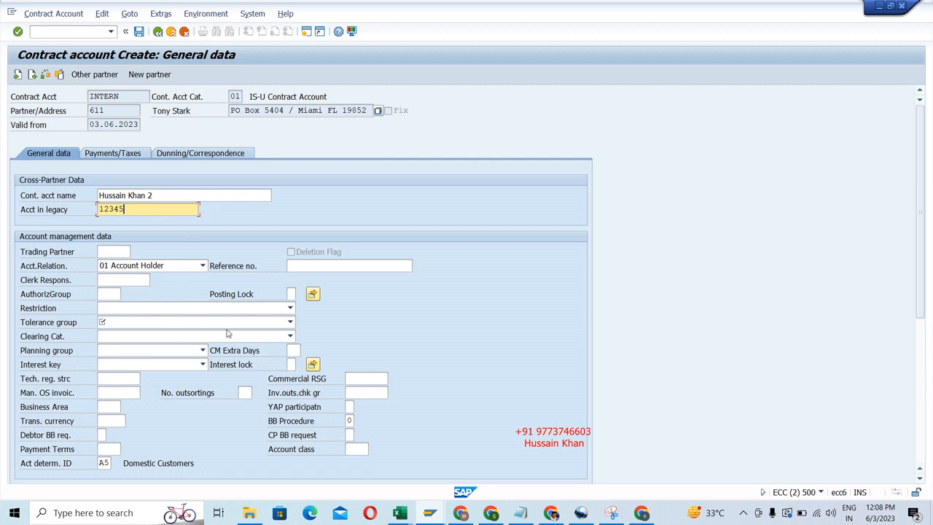
click(251, 325)
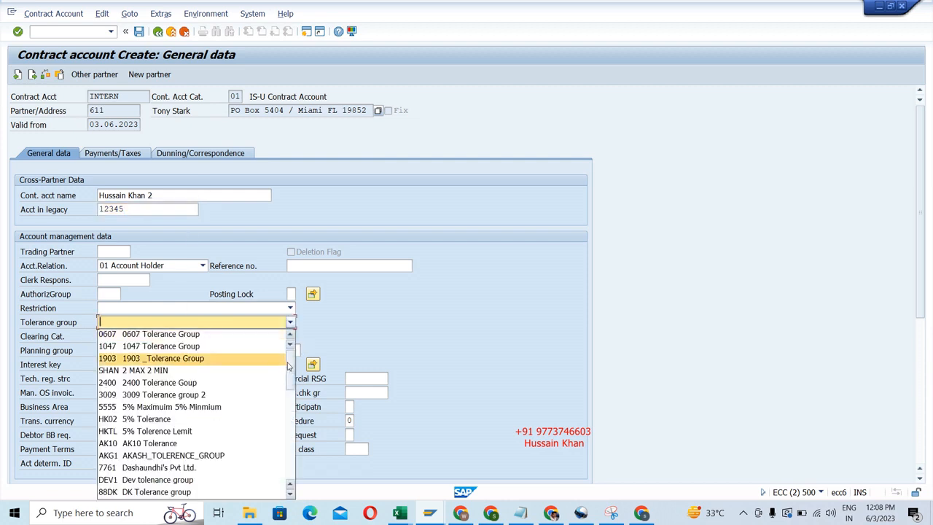
drag(290, 366, 283, 430)
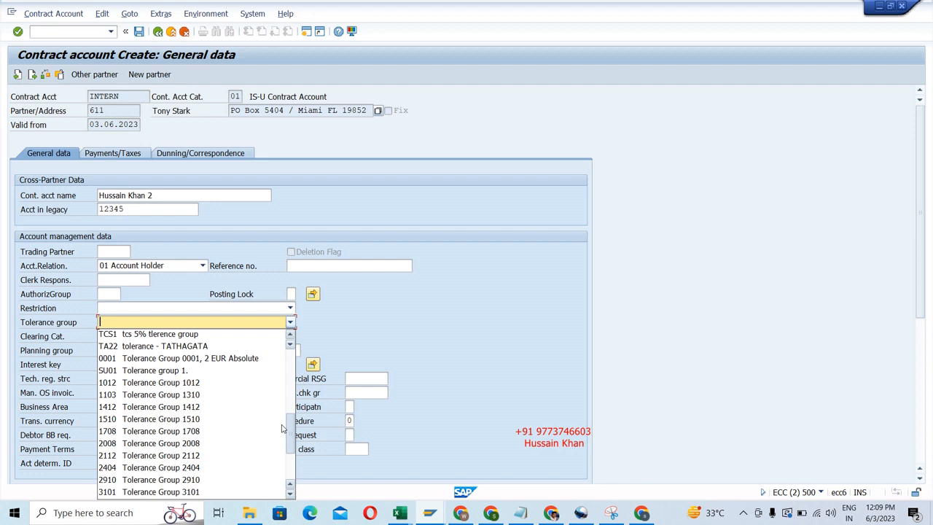
drag(283, 428, 284, 388)
click(284, 388)
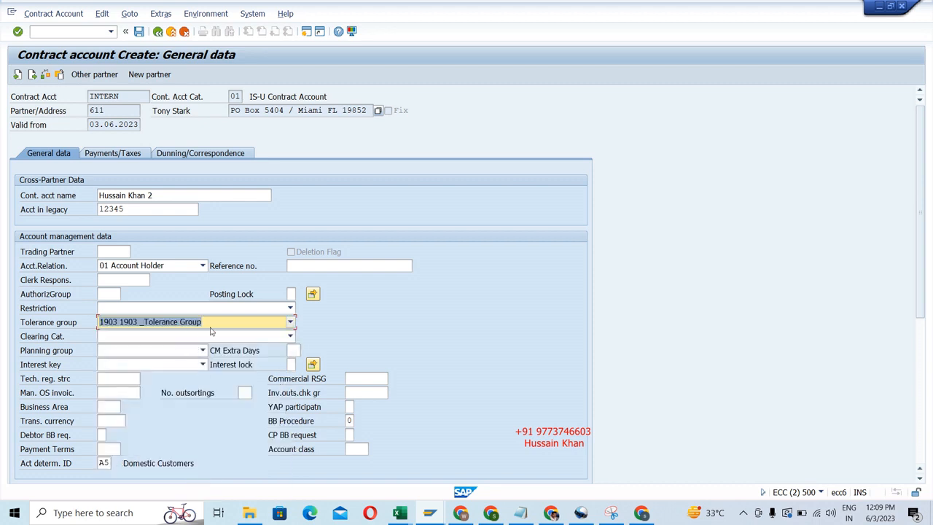
click(290, 324)
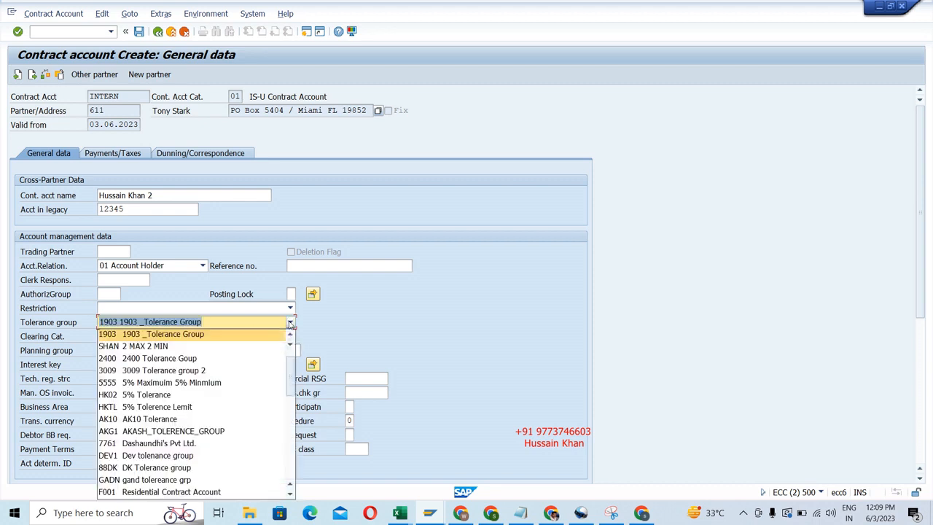
click(153, 419)
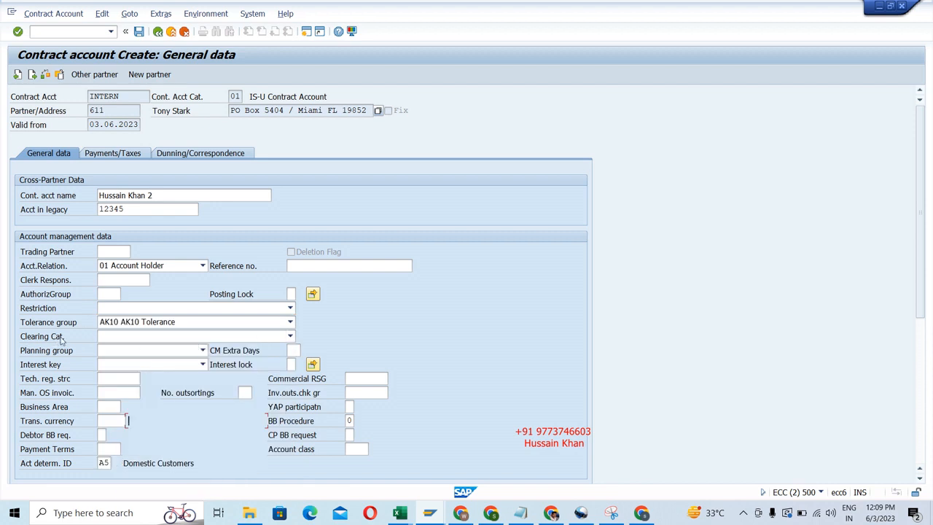
click(287, 338)
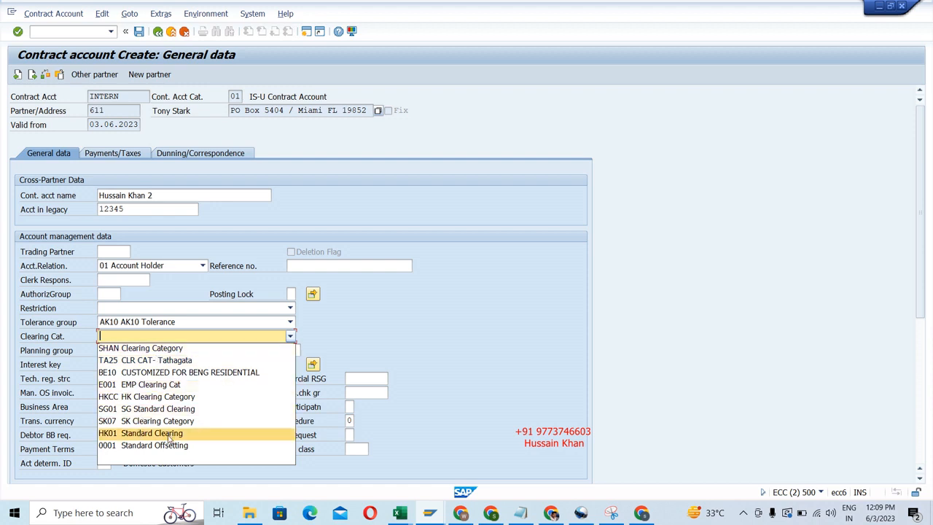
click(169, 435)
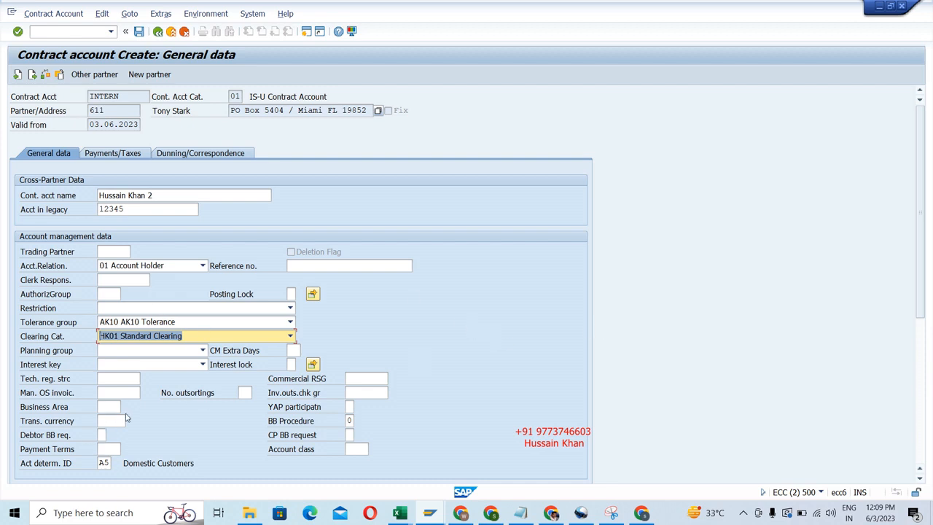
Look up the available payment terms and choose HK10, 15 Days Due, for the new contract account.
click(114, 449)
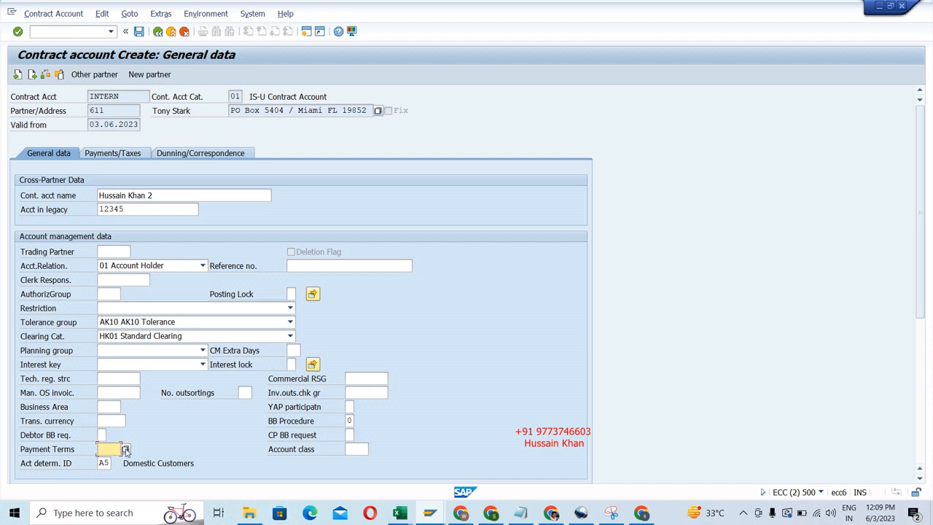
click(124, 448)
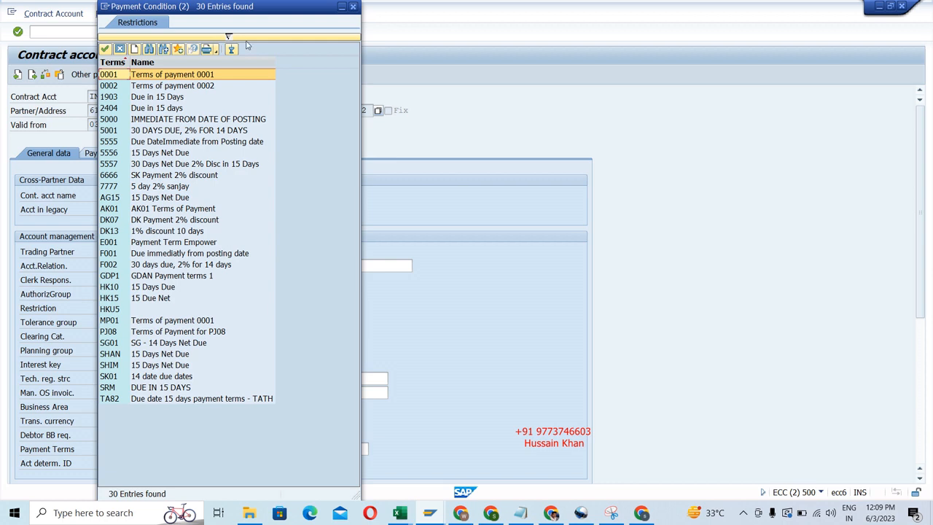
drag(268, 11, 379, 25)
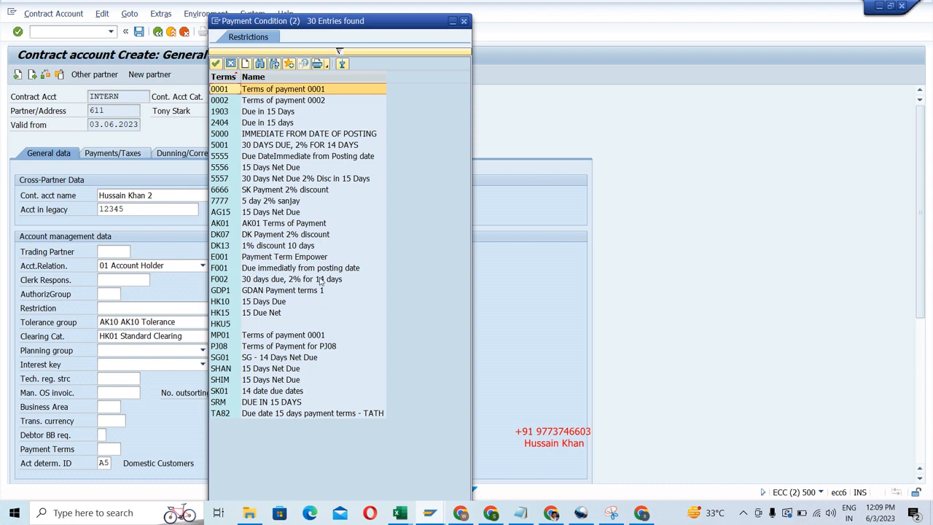
click(269, 303)
double_click(268, 306)
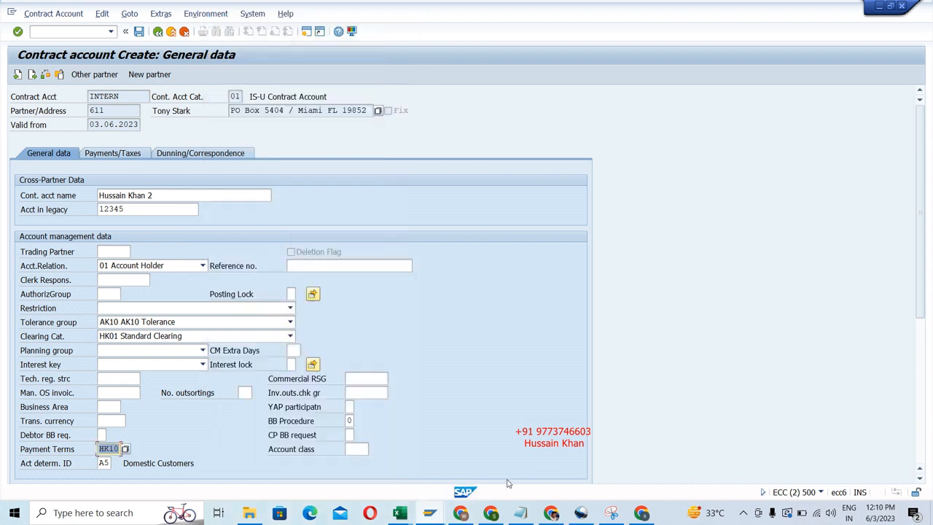
Check the payment terms of the existing contract account and set the new account's payment terms to AK01.
mouse_move(433, 516)
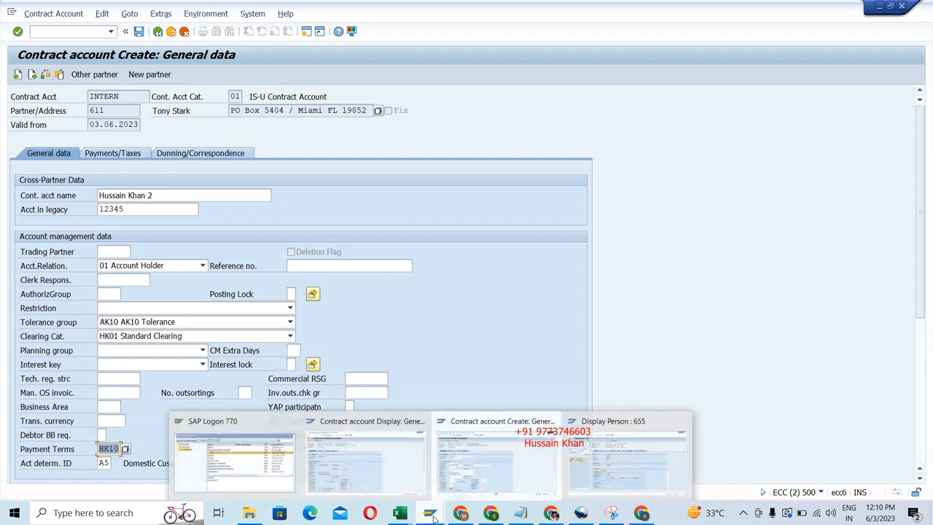
click(379, 474)
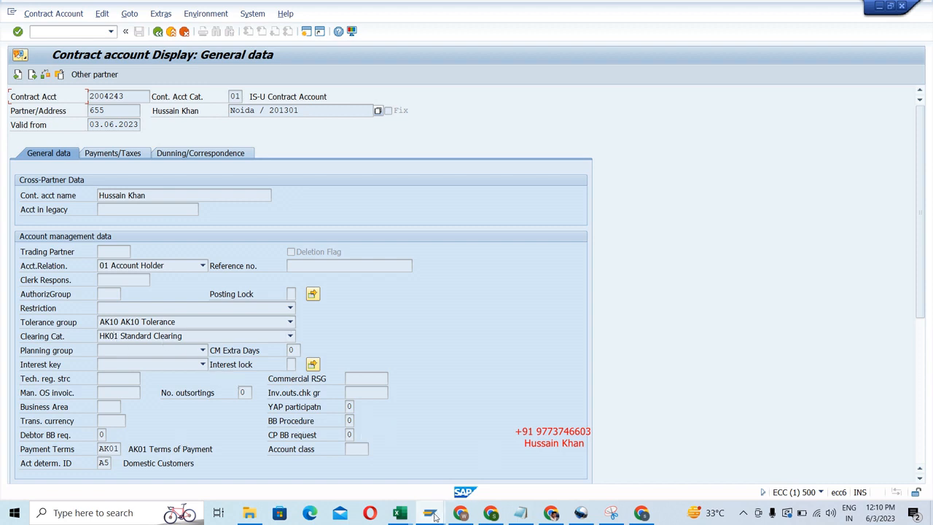
mouse_move(435, 514)
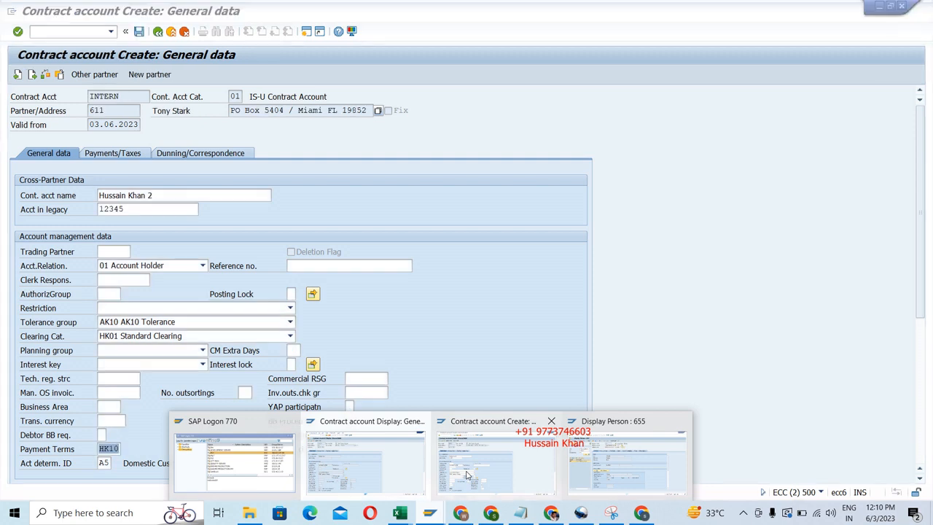
click(495, 463)
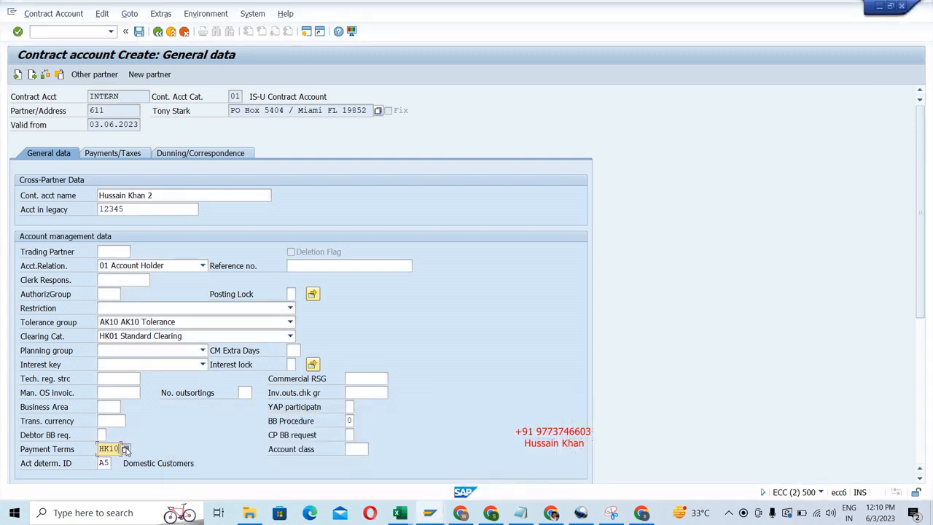
key(Return)
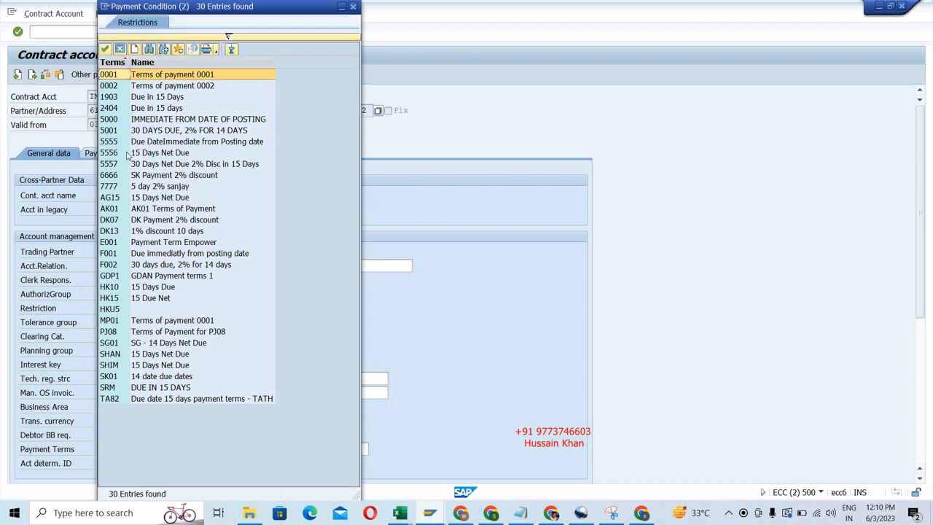
click(125, 210)
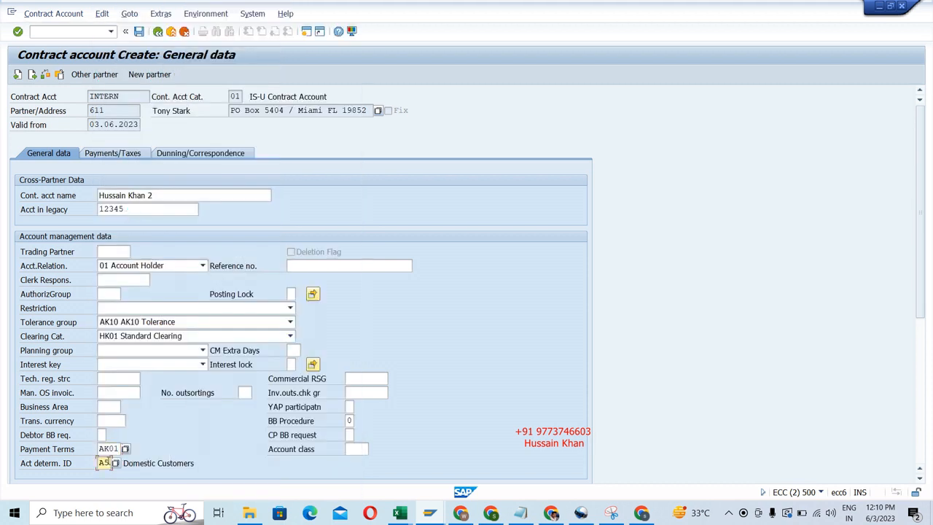
Choose A5, Domestic Customers, as the account determination ID from the available entries.
click(105, 463)
click(115, 464)
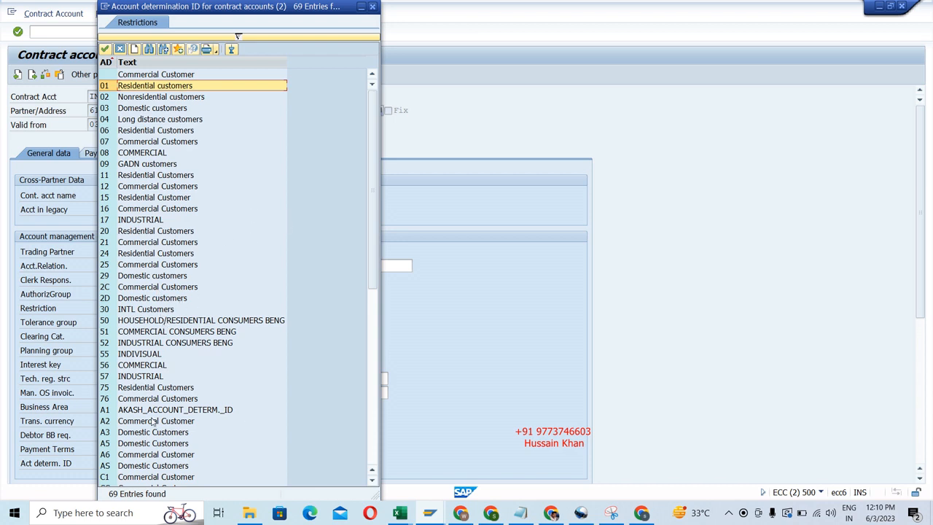
double_click(150, 443)
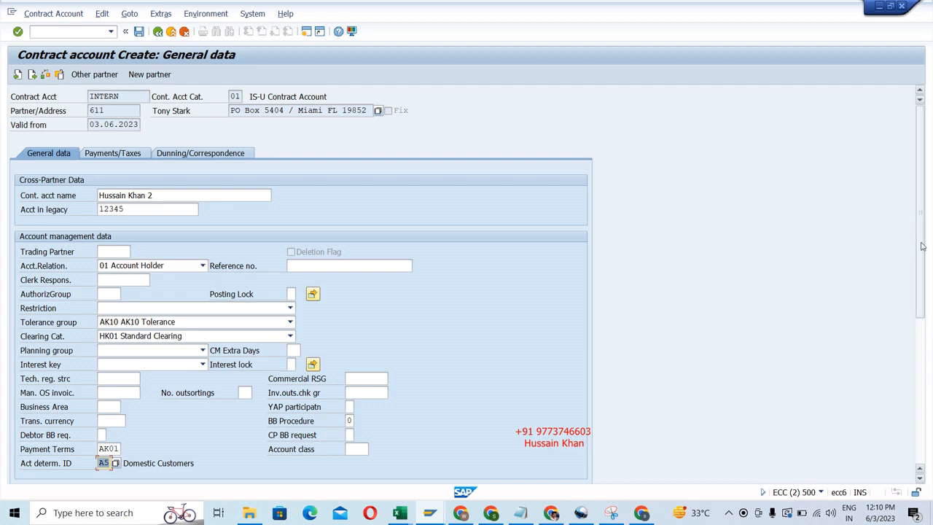
Choose IS_U_BILL as the bill form in the invoicing data.
drag(929, 242, 927, 349)
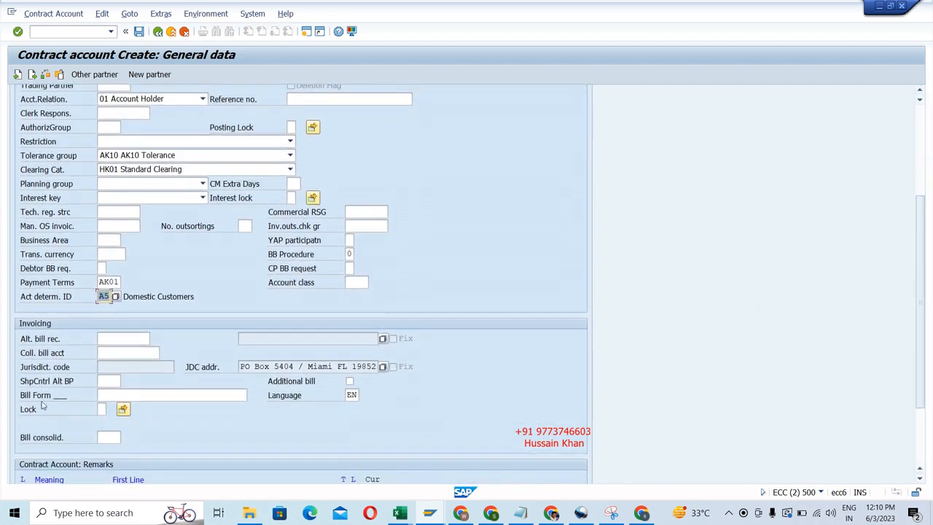
click(133, 396)
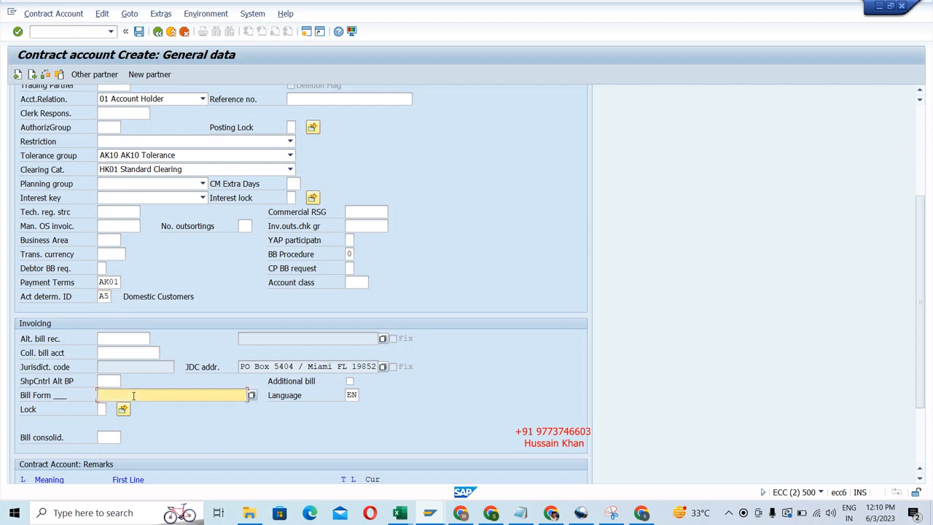
click(250, 395)
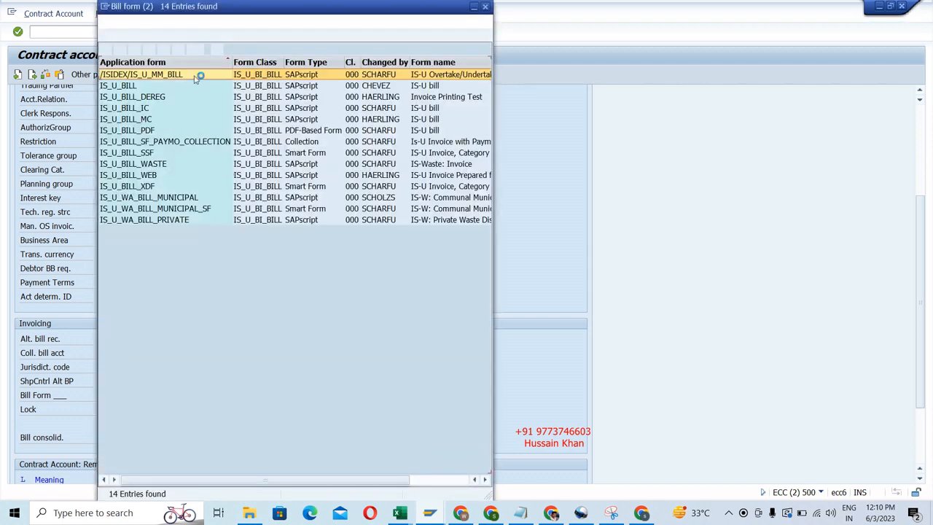
double_click(115, 86)
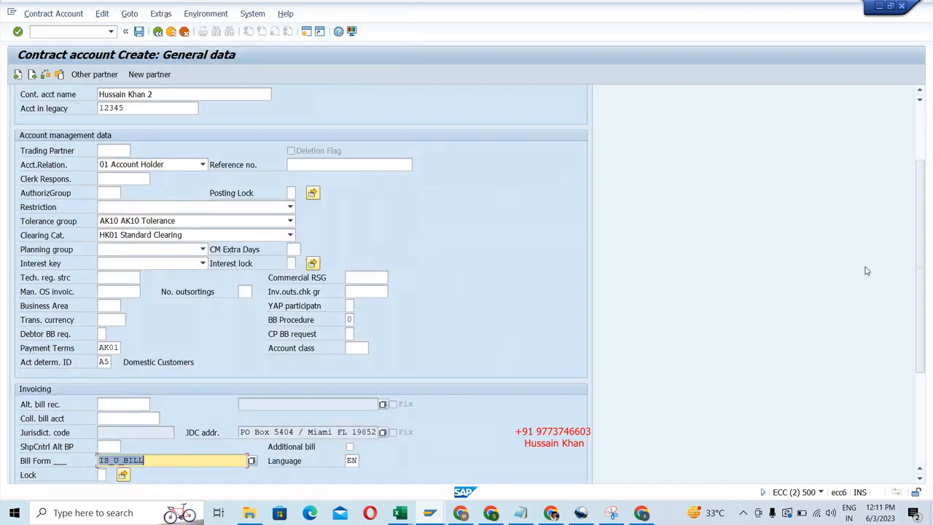
Go to the payment and tax data and choose AK10, AK10 India Pvt Ltd, as the company code group.
scroll(920, 228, up, 1)
scroll(920, 228, up, 5)
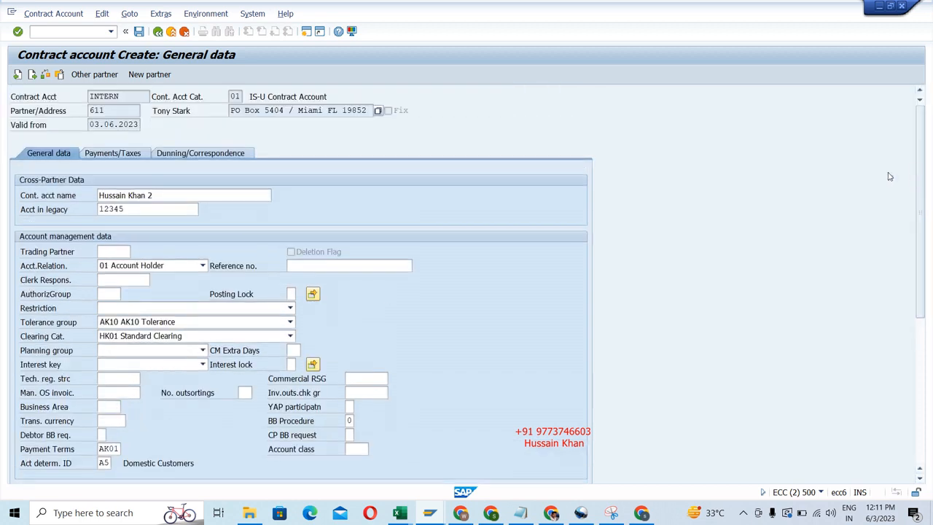
click(113, 155)
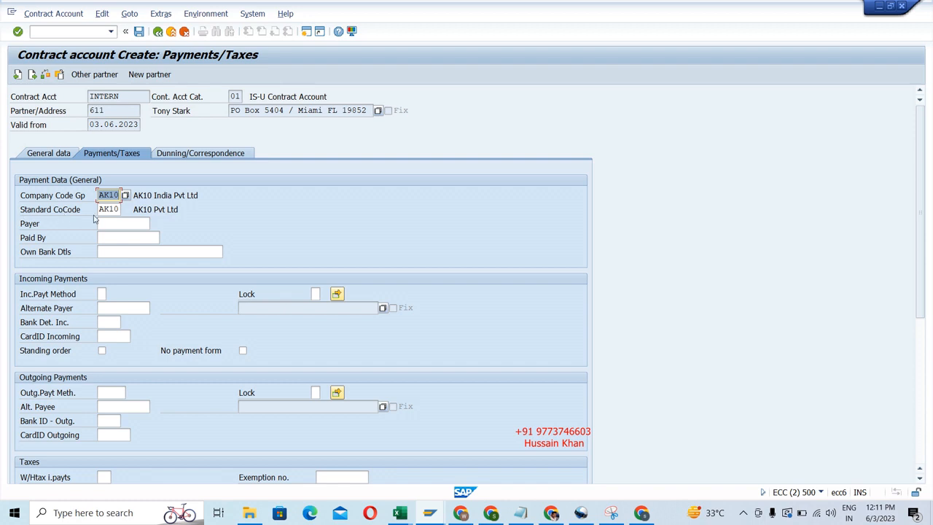
click(124, 195)
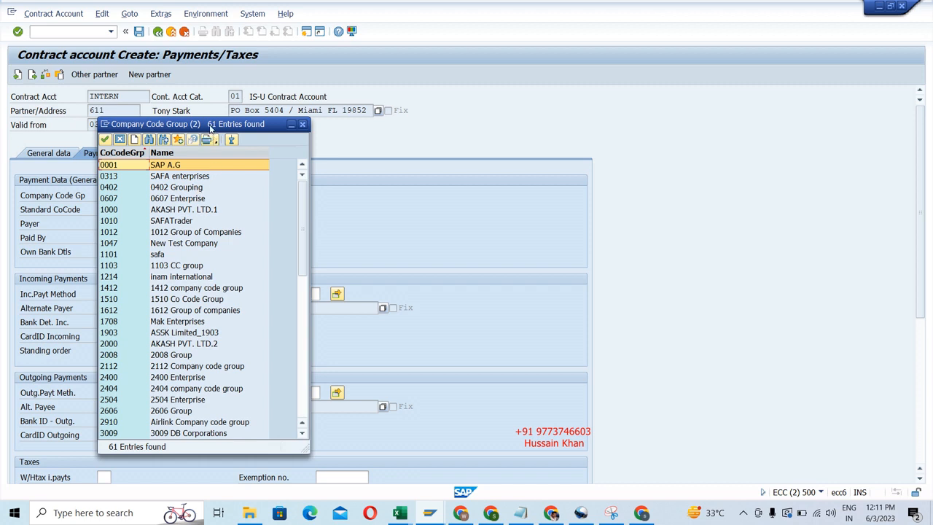
drag(212, 125, 376, 117)
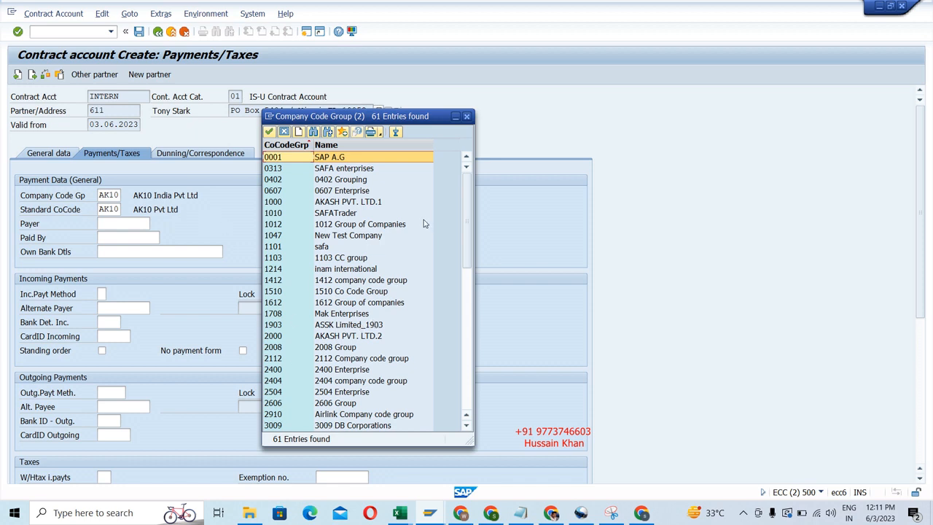
drag(469, 210, 473, 364)
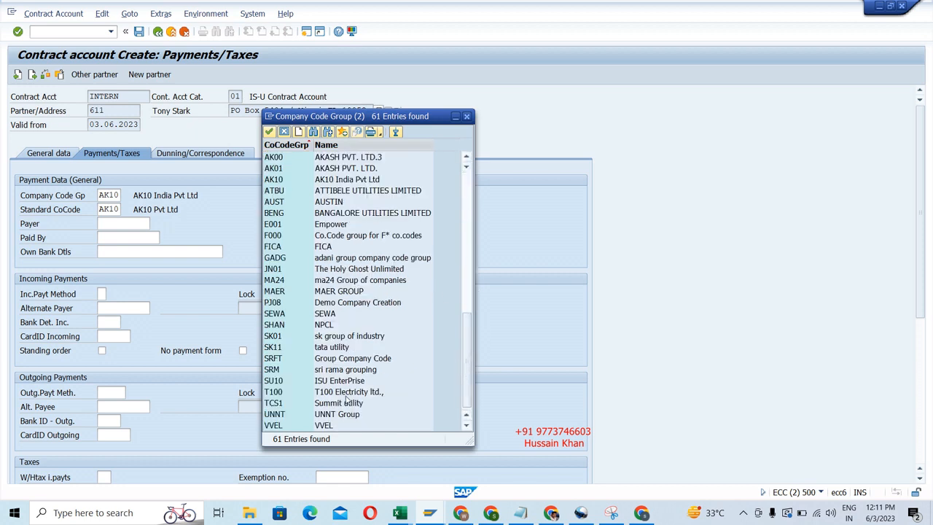
drag(467, 334, 467, 280)
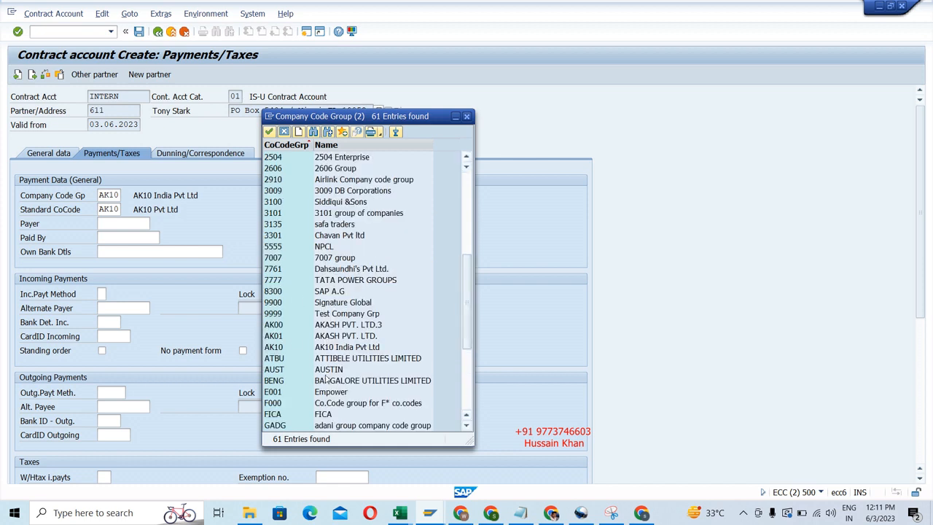
double_click(323, 347)
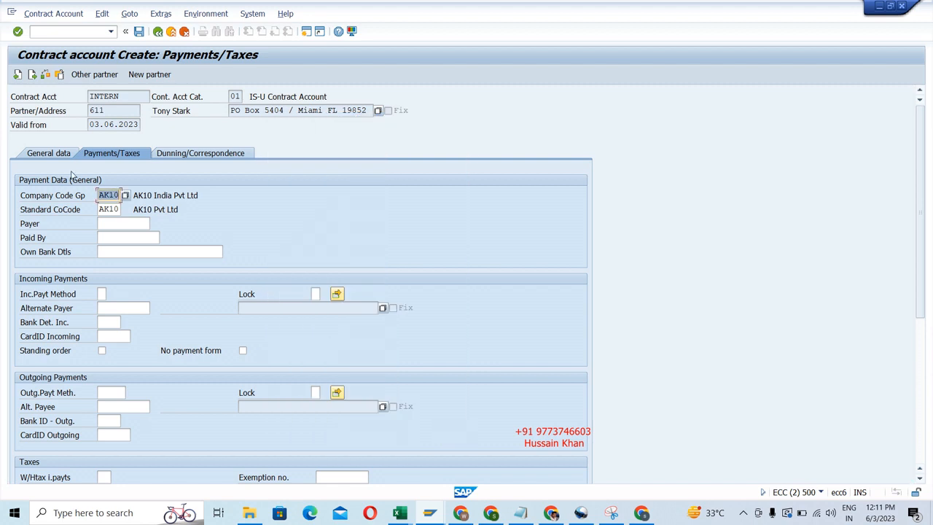
Choose AK10 as the standard company code and continue to the dunning and correspondence data.
click(116, 209)
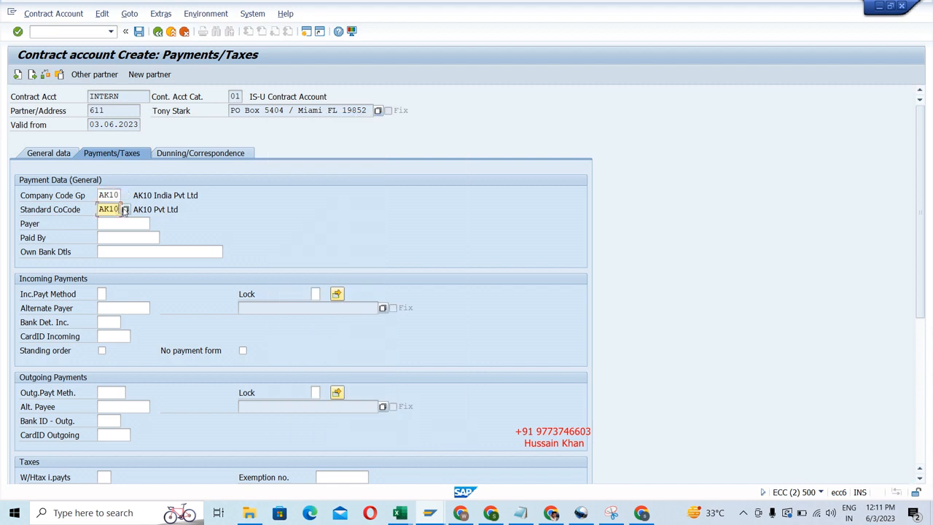
key(Return)
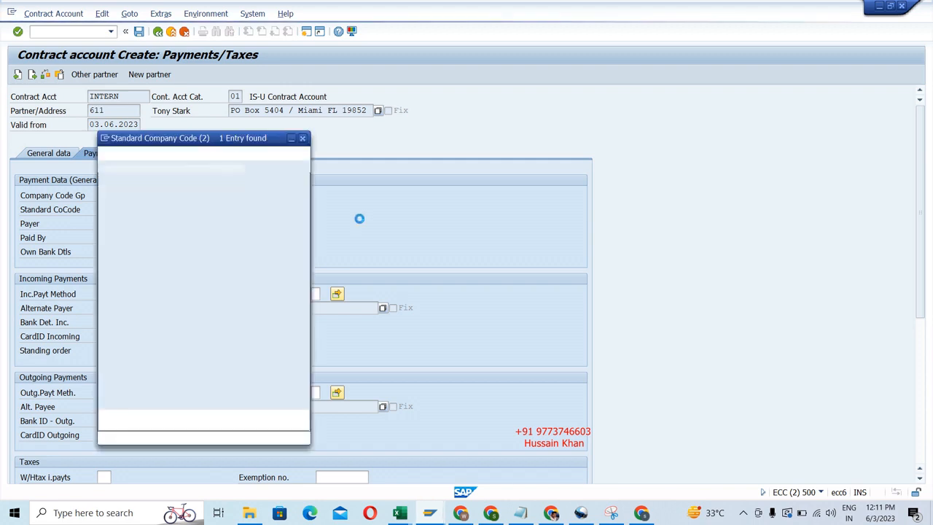
double_click(123, 209)
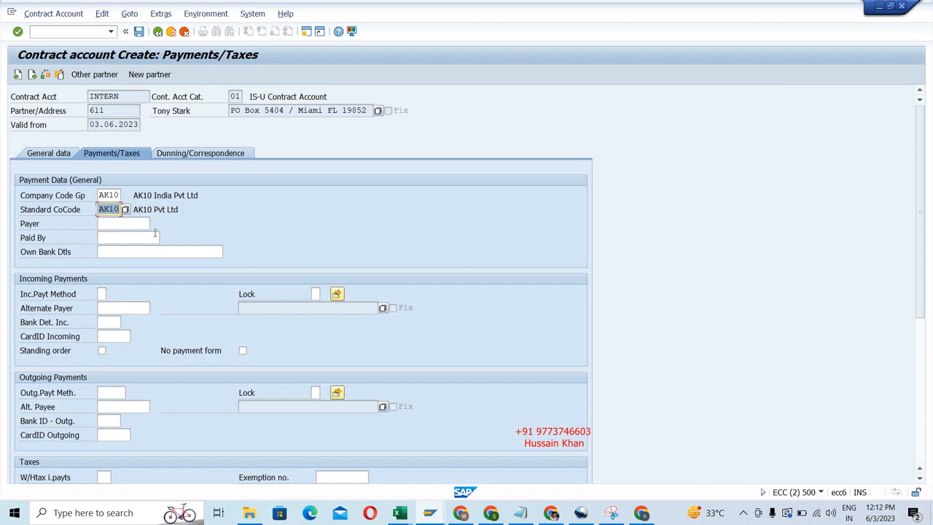
click(204, 155)
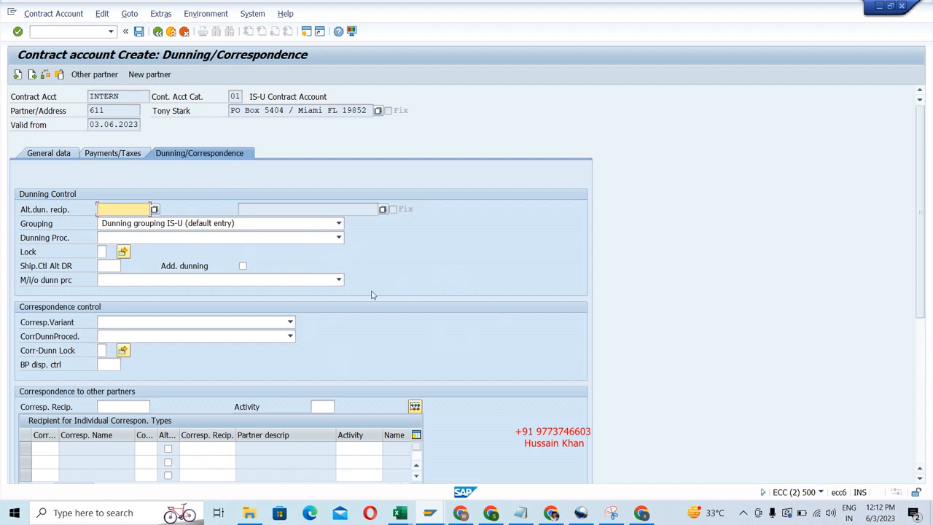
Choose 01 Dunning Procedure 01 as the dunning procedure in the dunning control data.
click(338, 238)
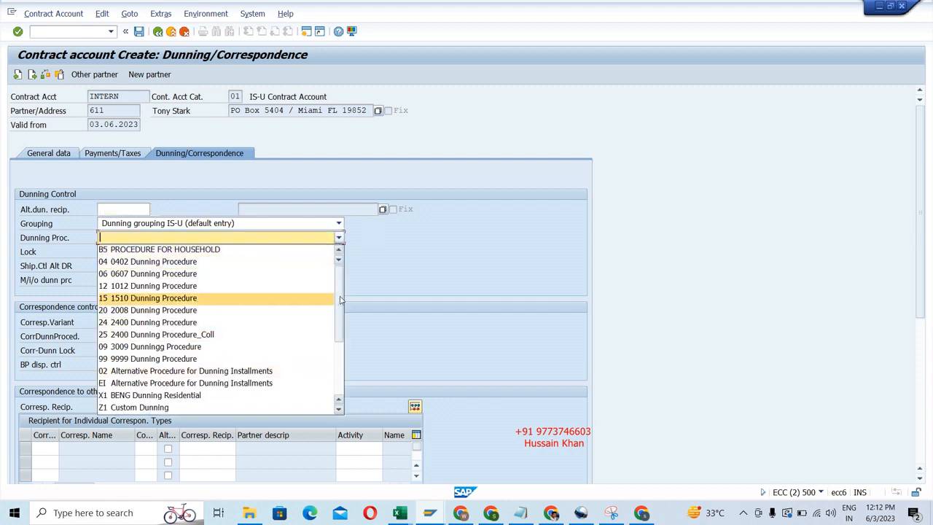
drag(339, 299, 337, 375)
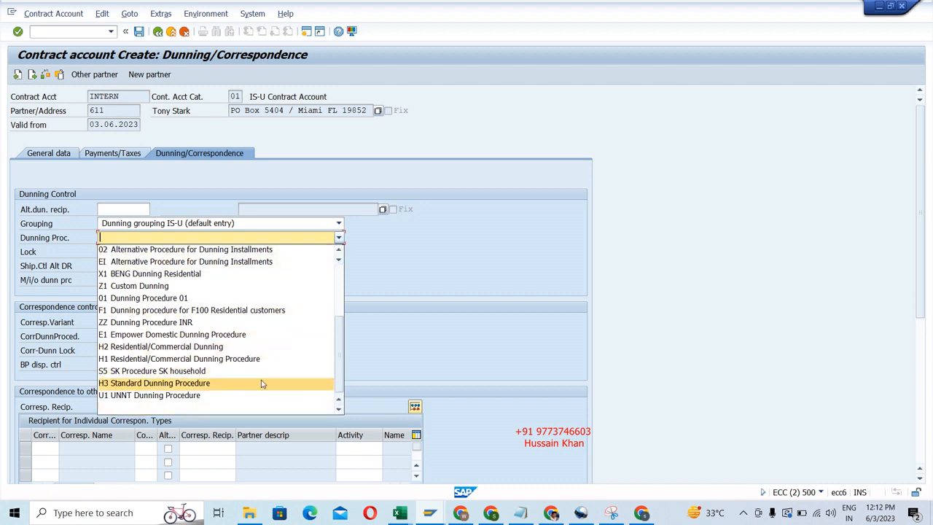
click(174, 299)
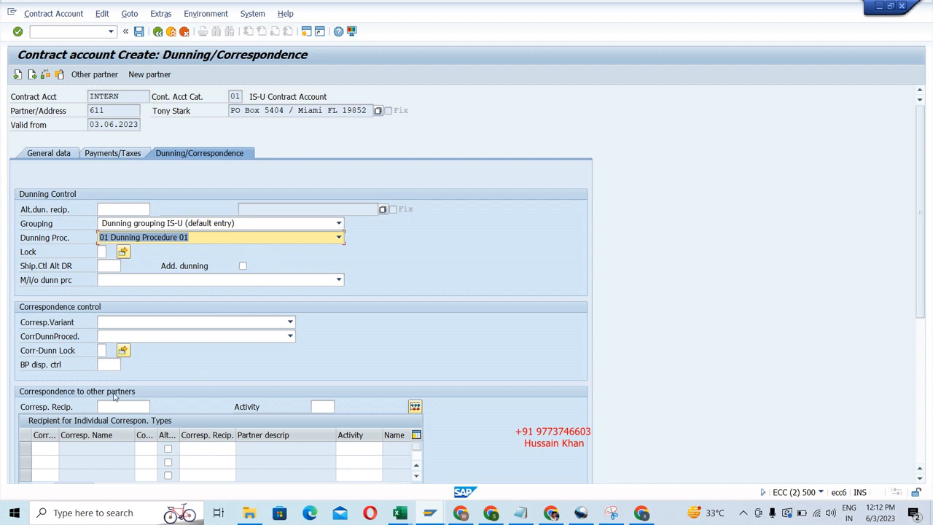
Look at the partner search for an alternative correspondence recipient, close it without a selection, and go to the individual correspondence types.
click(29, 410)
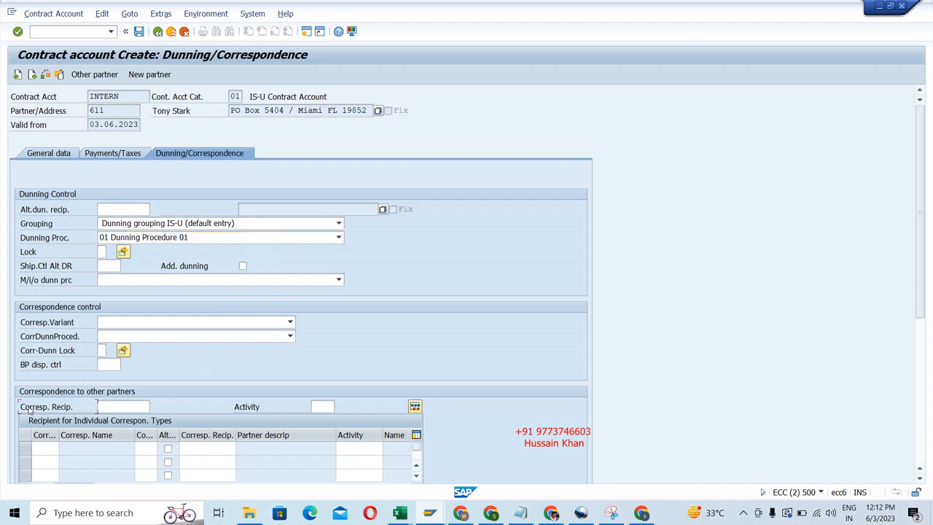
click(112, 407)
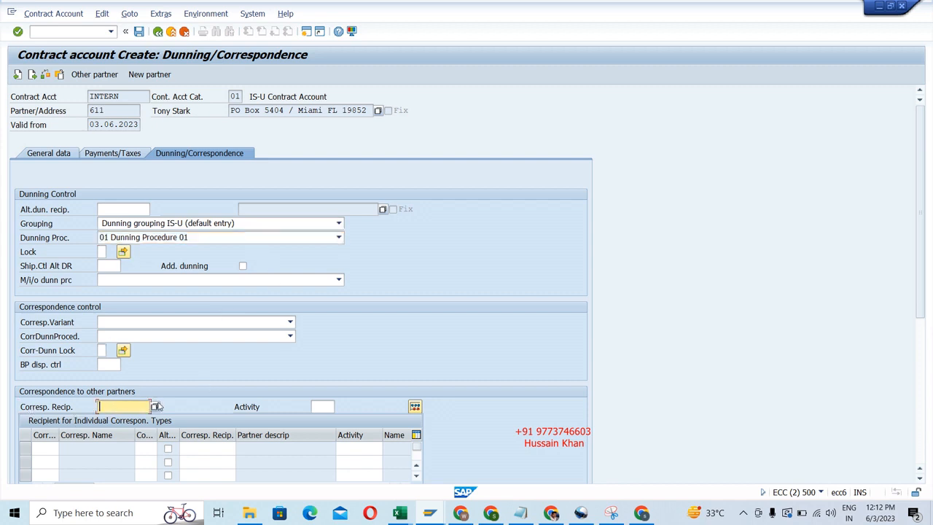
click(154, 407)
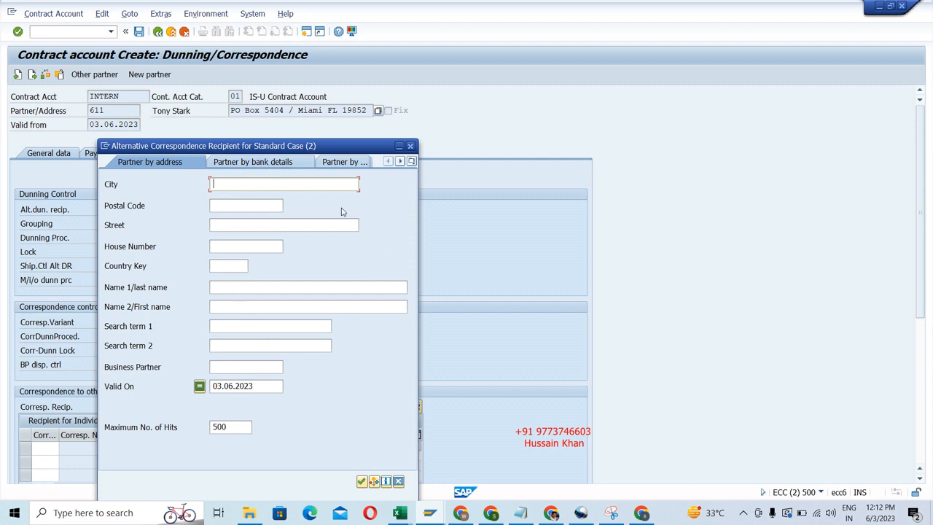
click(412, 147)
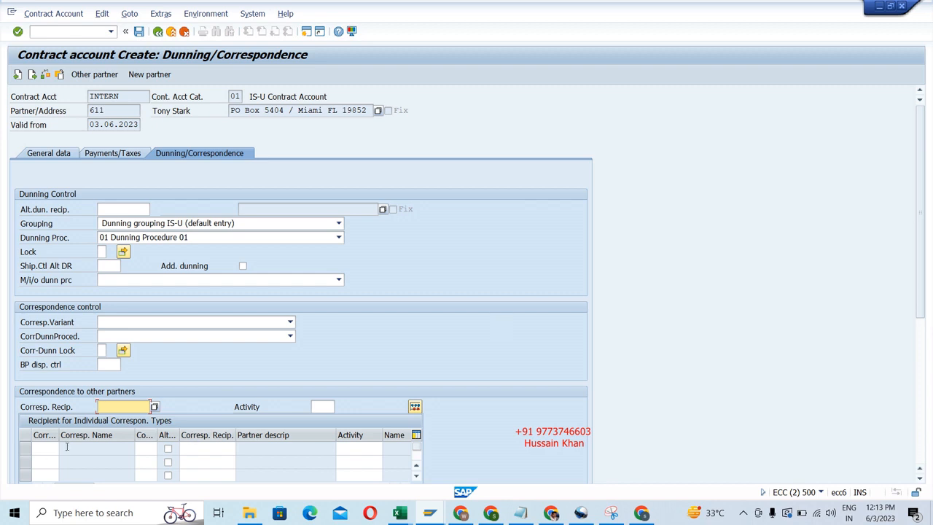
click(51, 449)
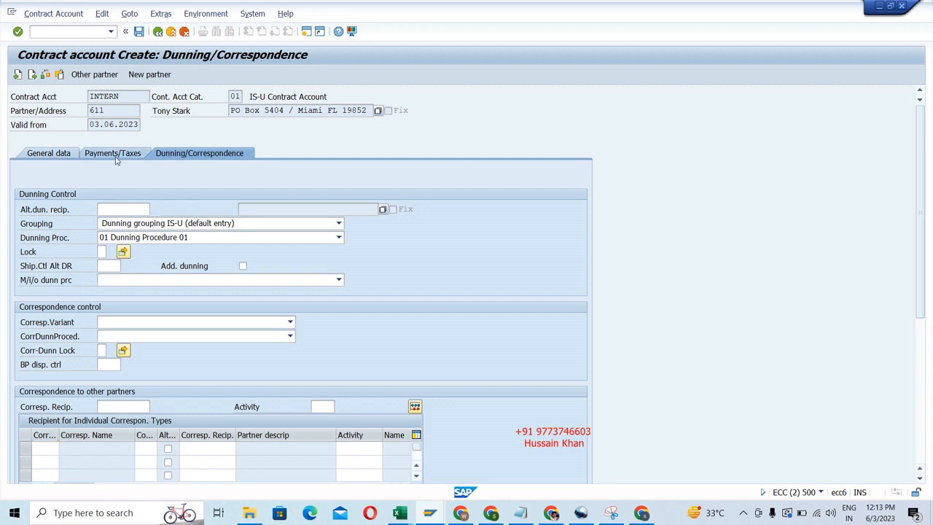
Recheck the payment and general data of the new contract account and save it.
click(115, 158)
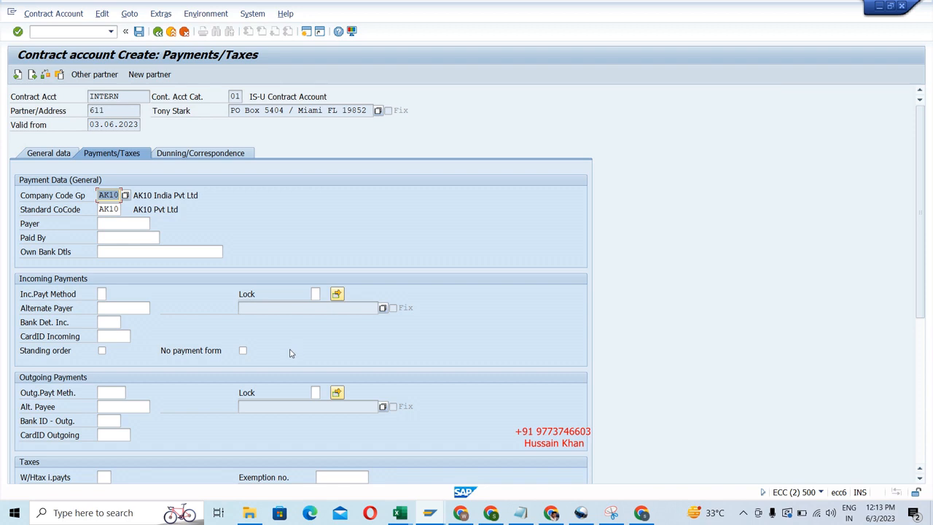
click(50, 154)
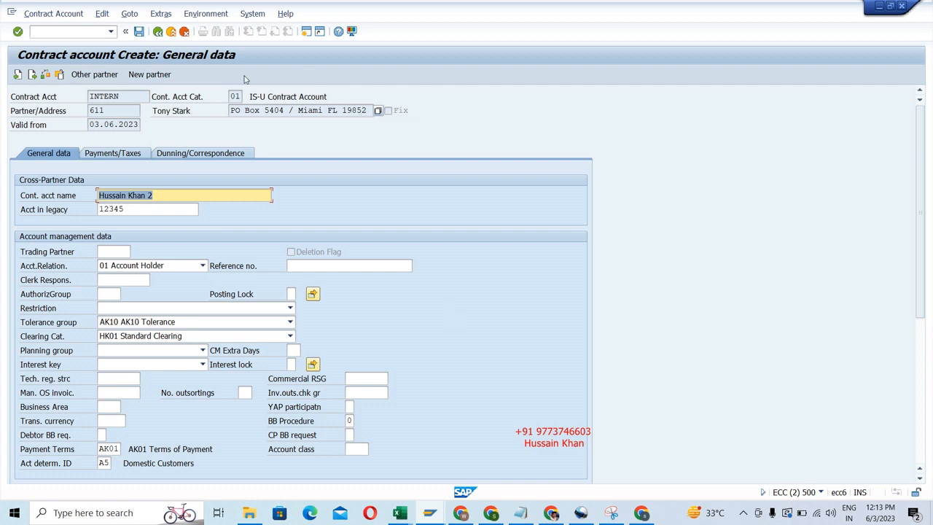
click(140, 33)
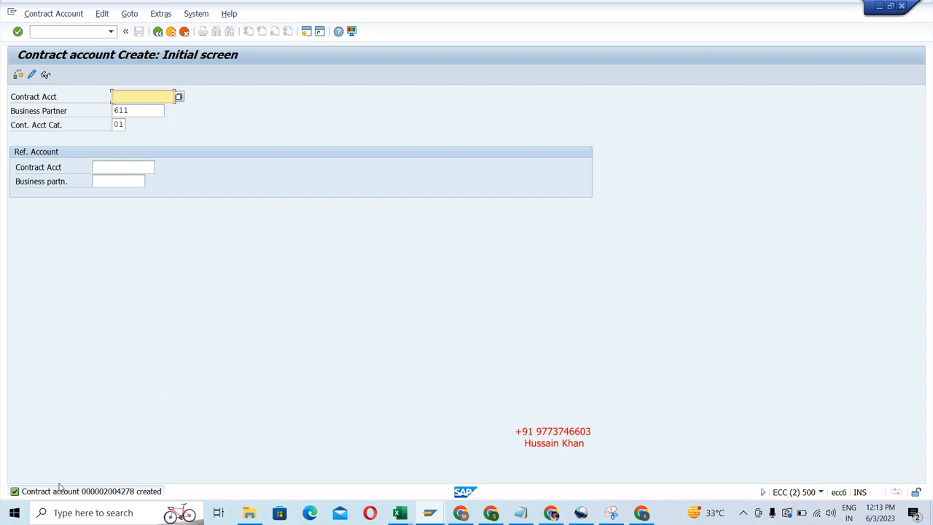
Open the details of the creation message, highlight the new contract account number, and close the details.
click(120, 494)
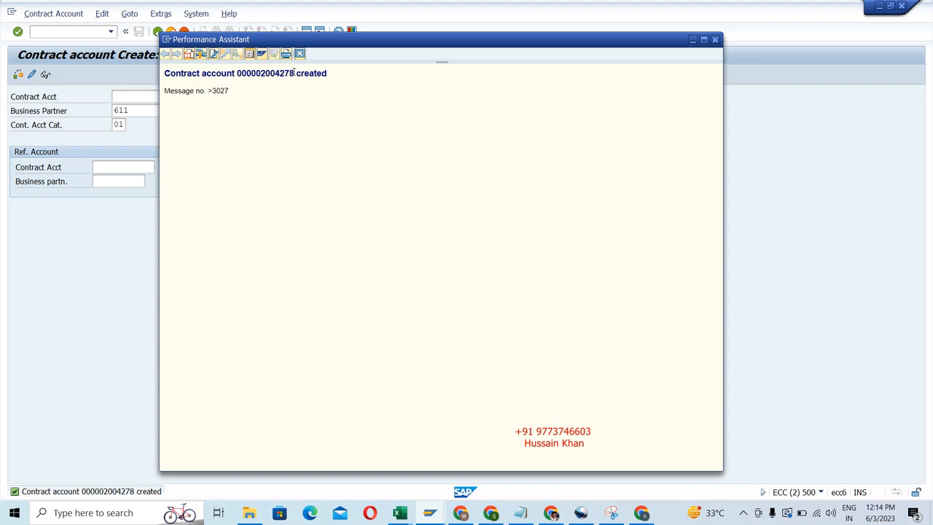
drag(293, 73, 236, 75)
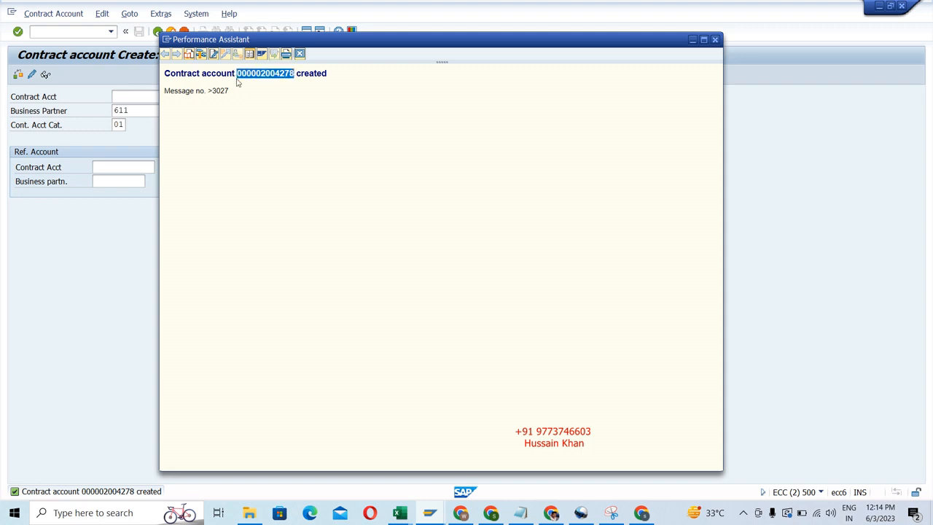
click(716, 40)
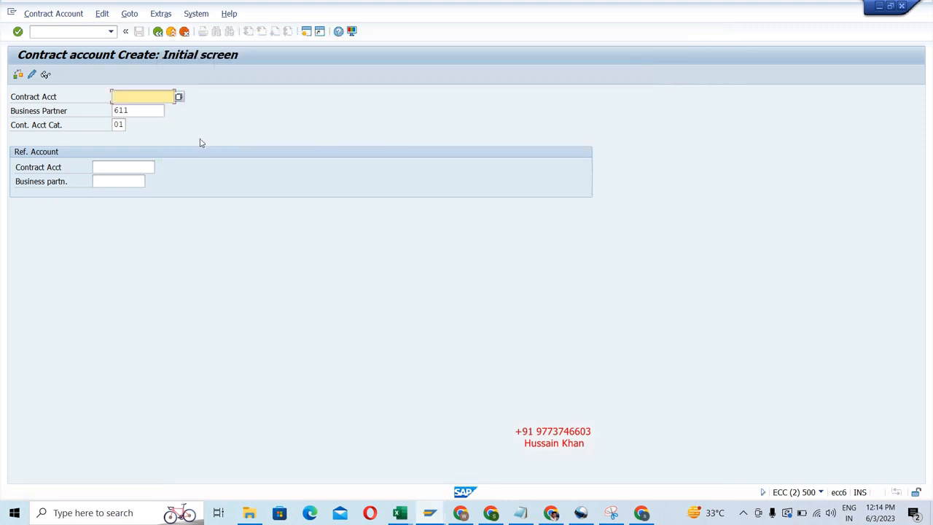
Open a new session, start transaction CAA3 and display the newly created contract account.
click(306, 34)
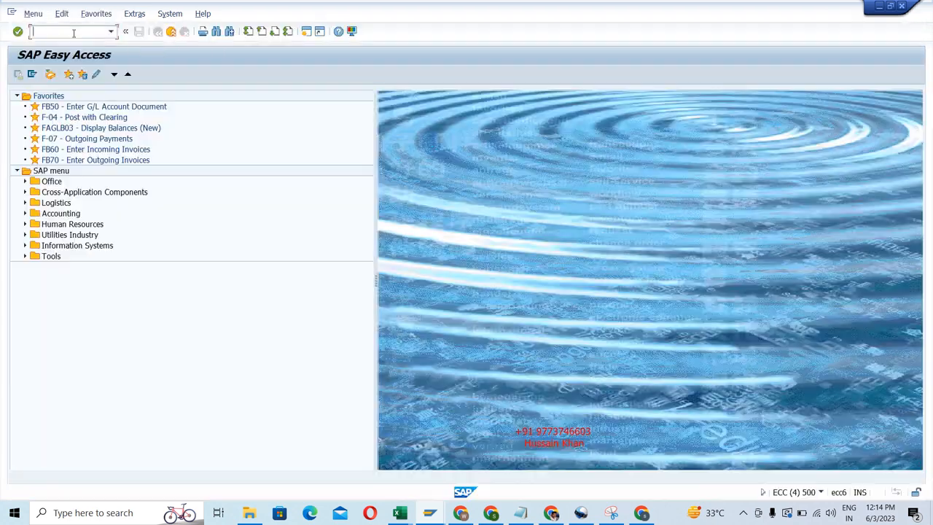
text(CAA3)
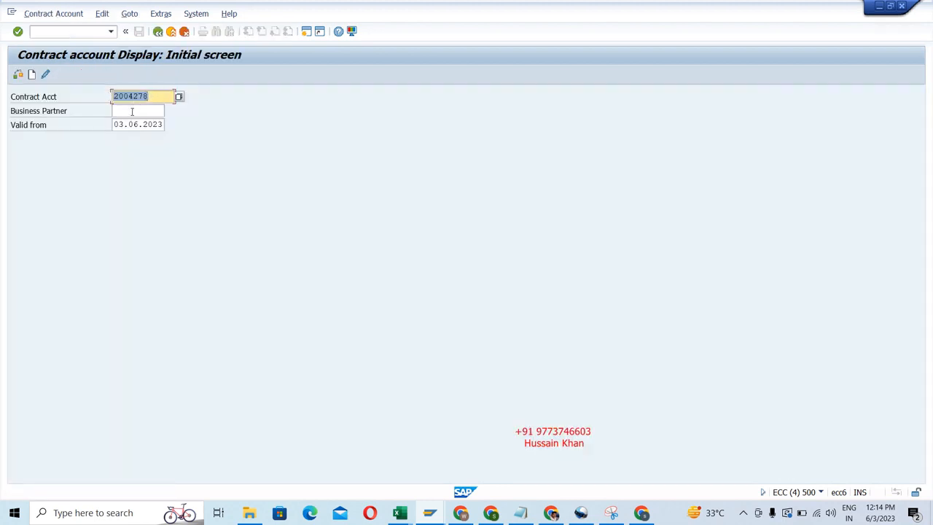
key(Return)
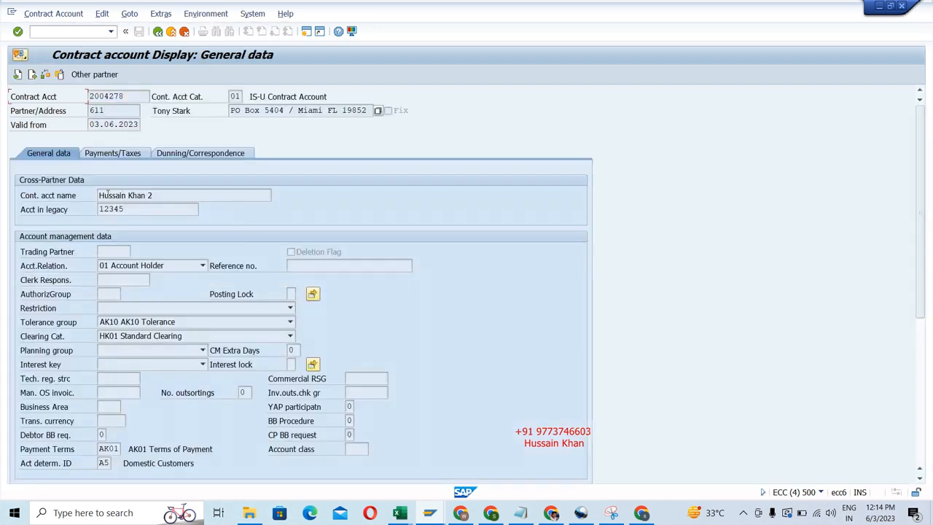
Review the displayed account's name, its payment and tax data and its dunning and correspondence data, and return to the general data.
drag(151, 195, 97, 196)
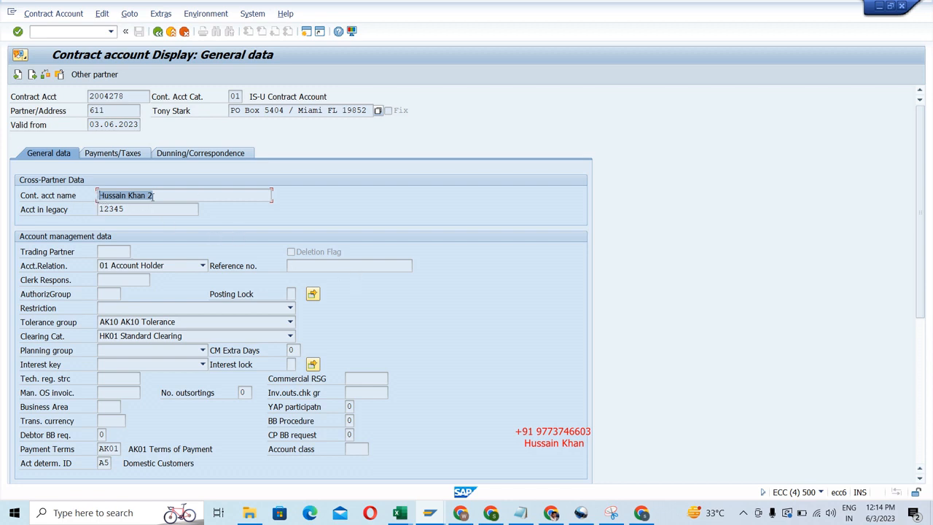
click(195, 198)
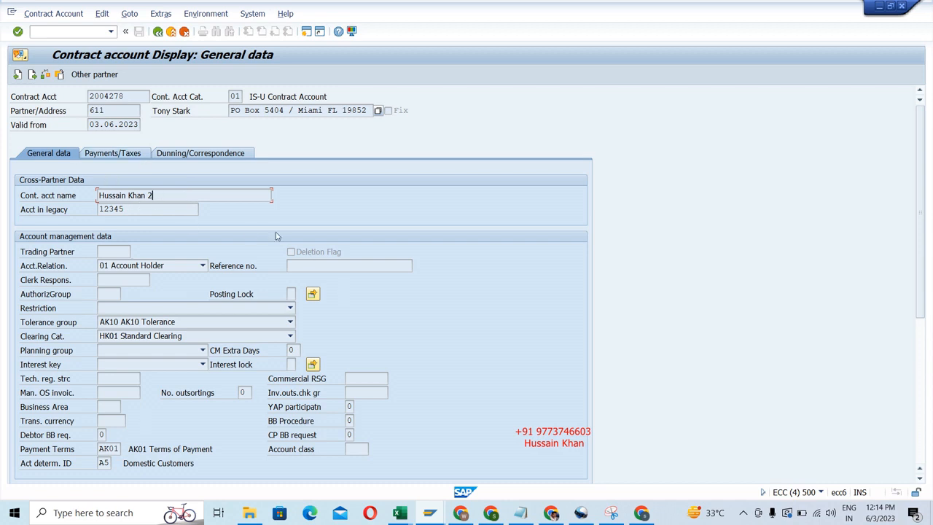
click(119, 155)
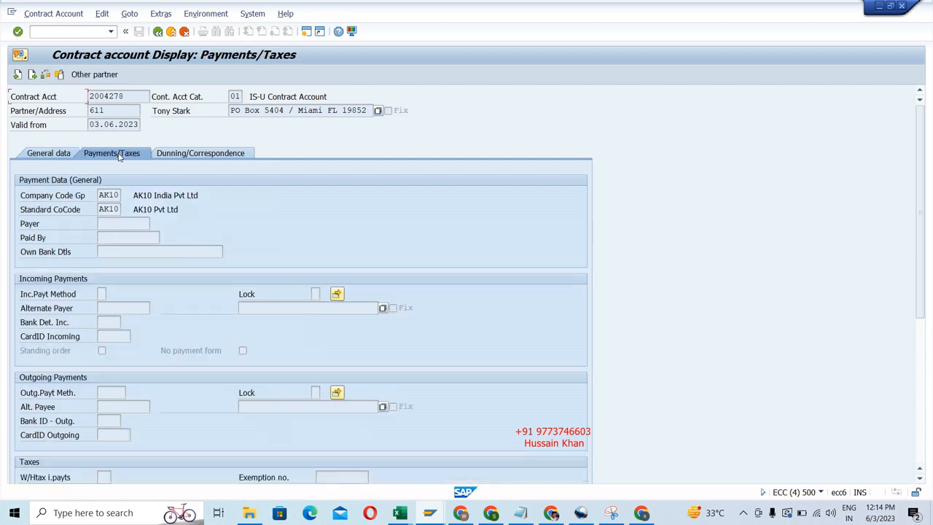
click(235, 154)
click(50, 154)
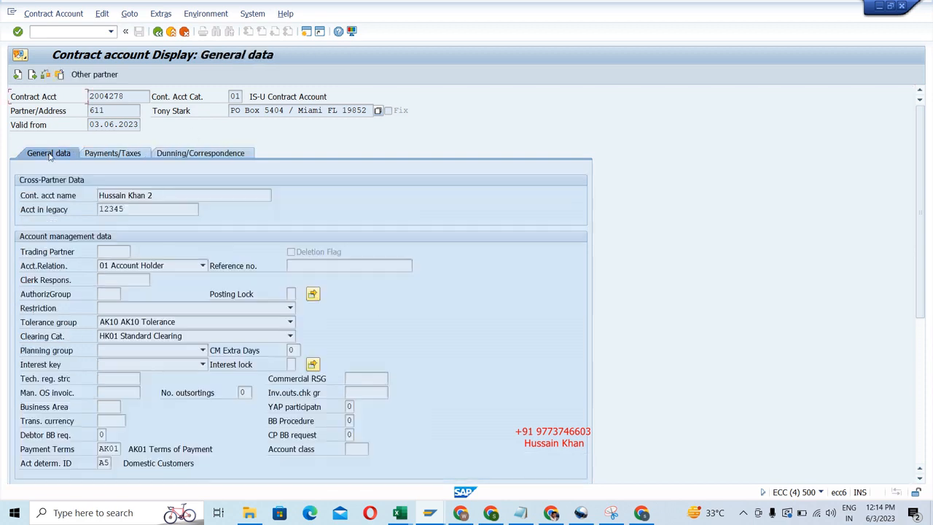